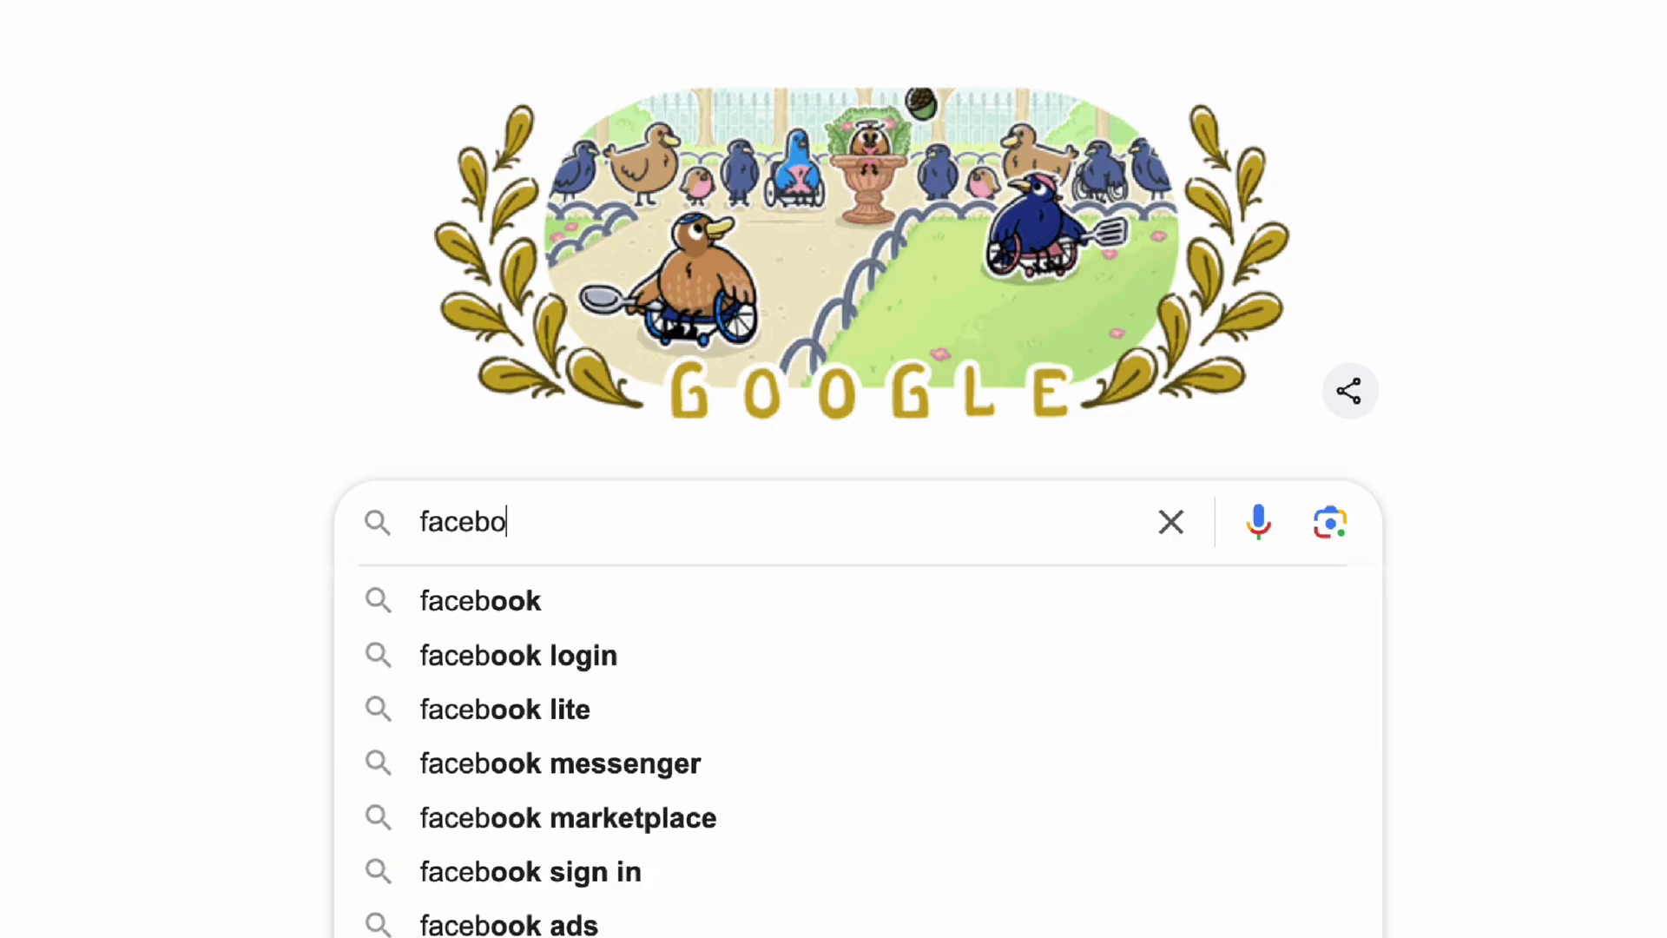
Find Meta Ads Manager through the Facebook ads search and open the ad account's empty Campaigns page.
type("ok ads ma")
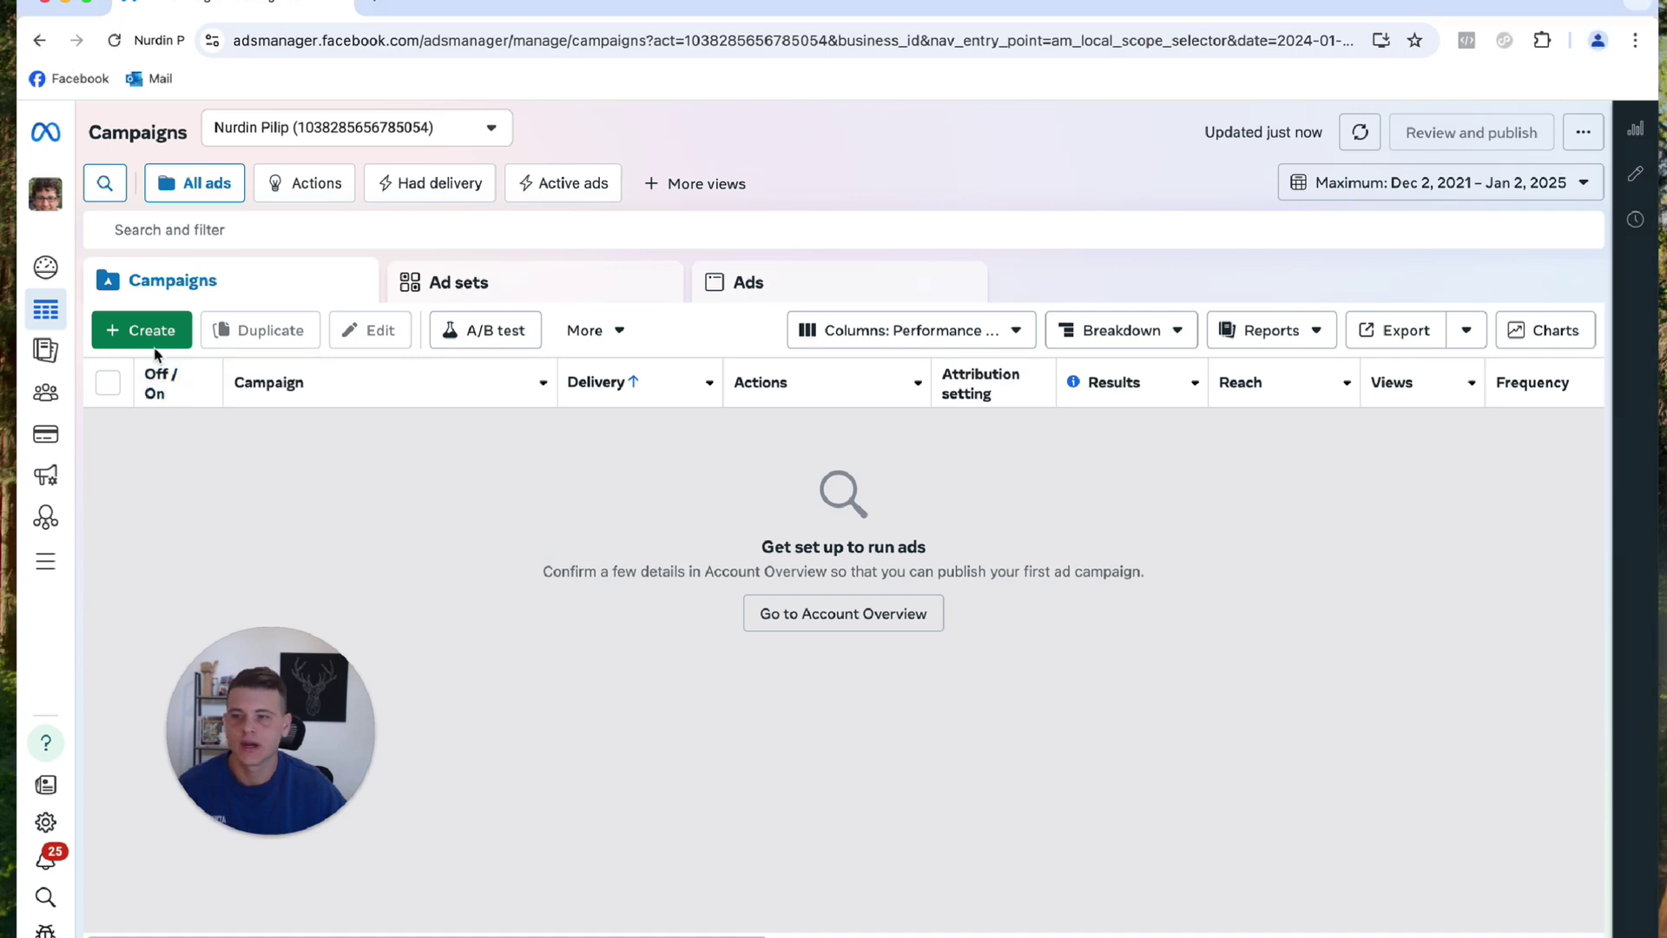
Start a new campaign with the Leads objective and manual leads campaign setup.
left_click(146, 330)
mouse_move(755, 592)
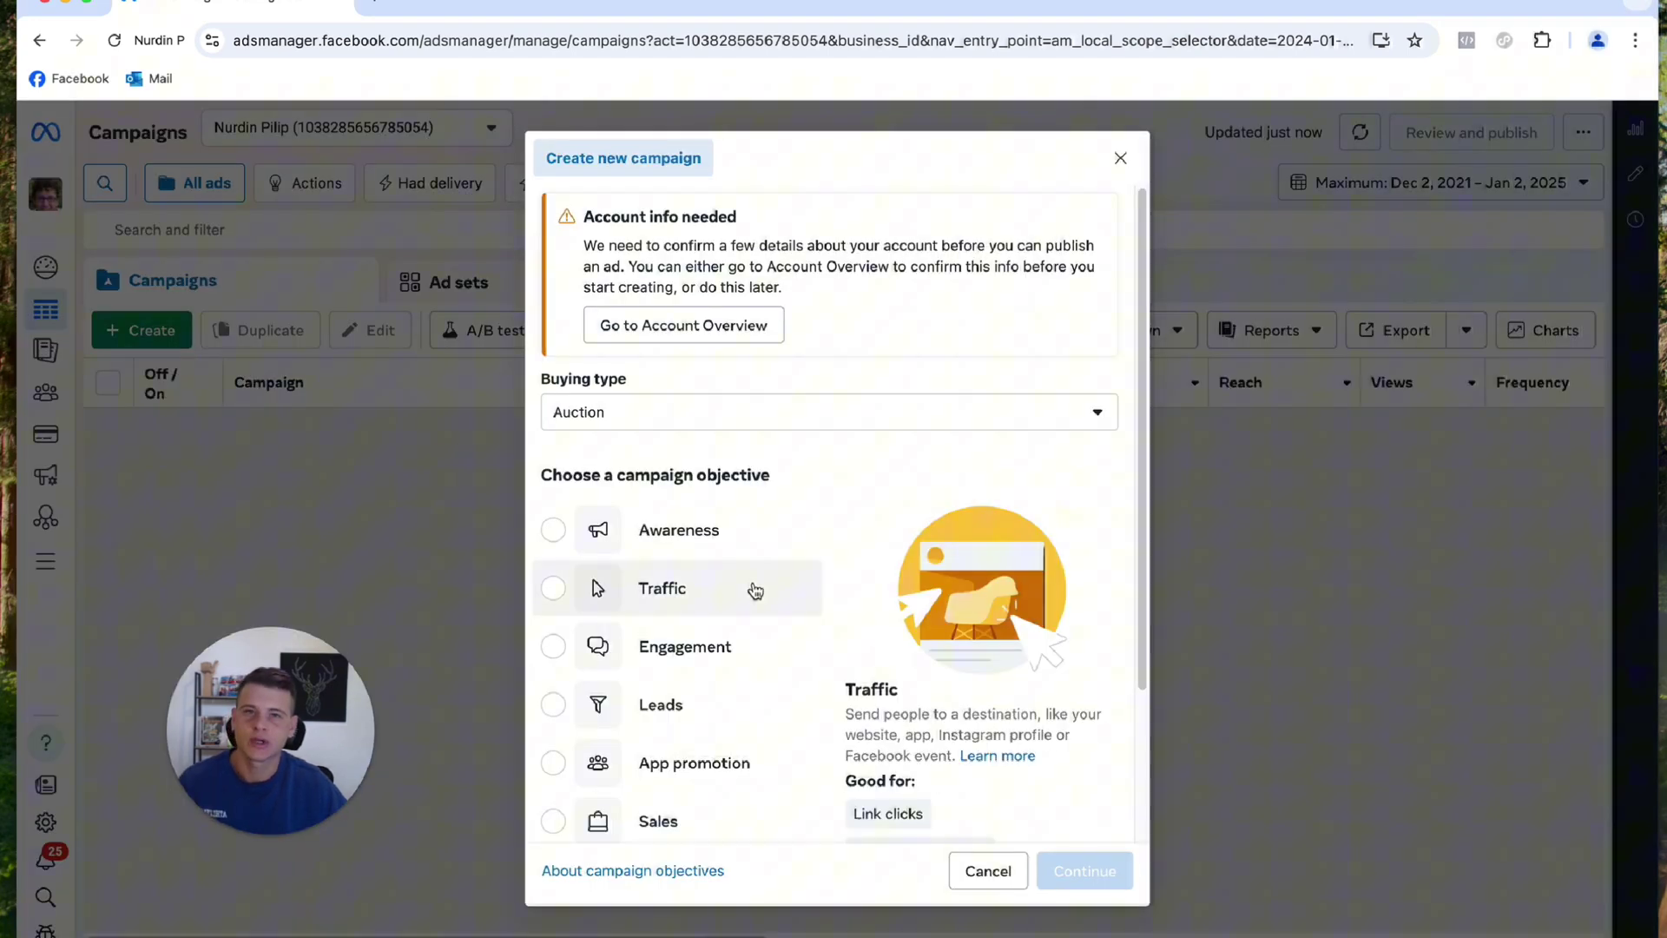
scroll(608, 660, "down", 1)
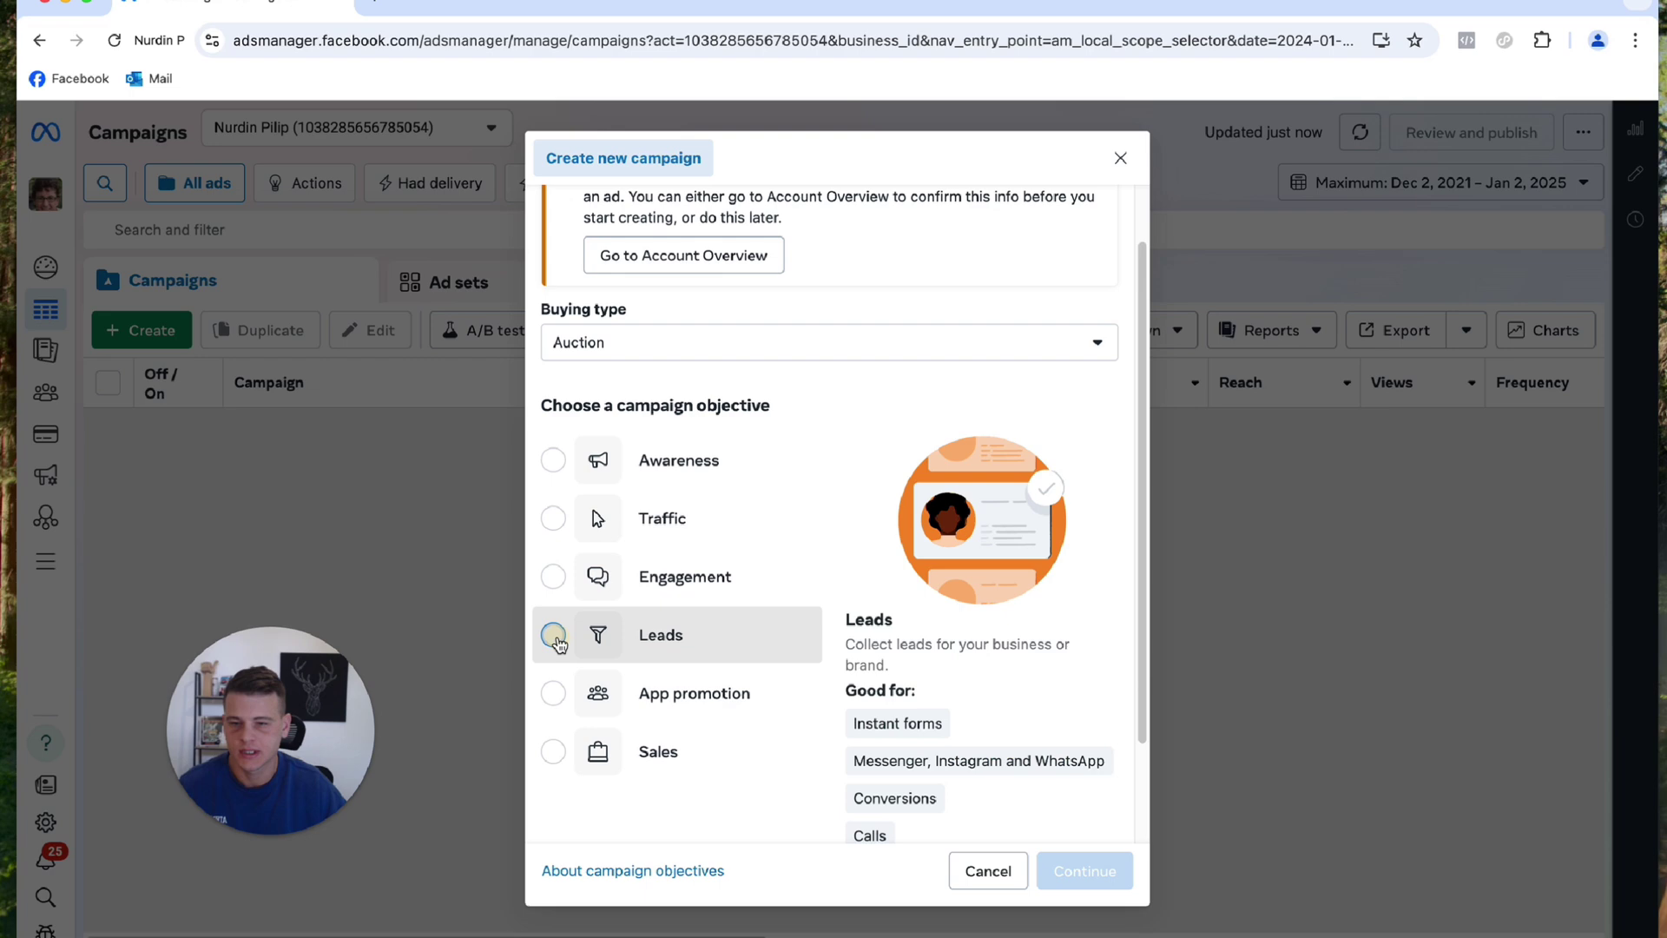
left_click(553, 635)
left_click(1071, 877)
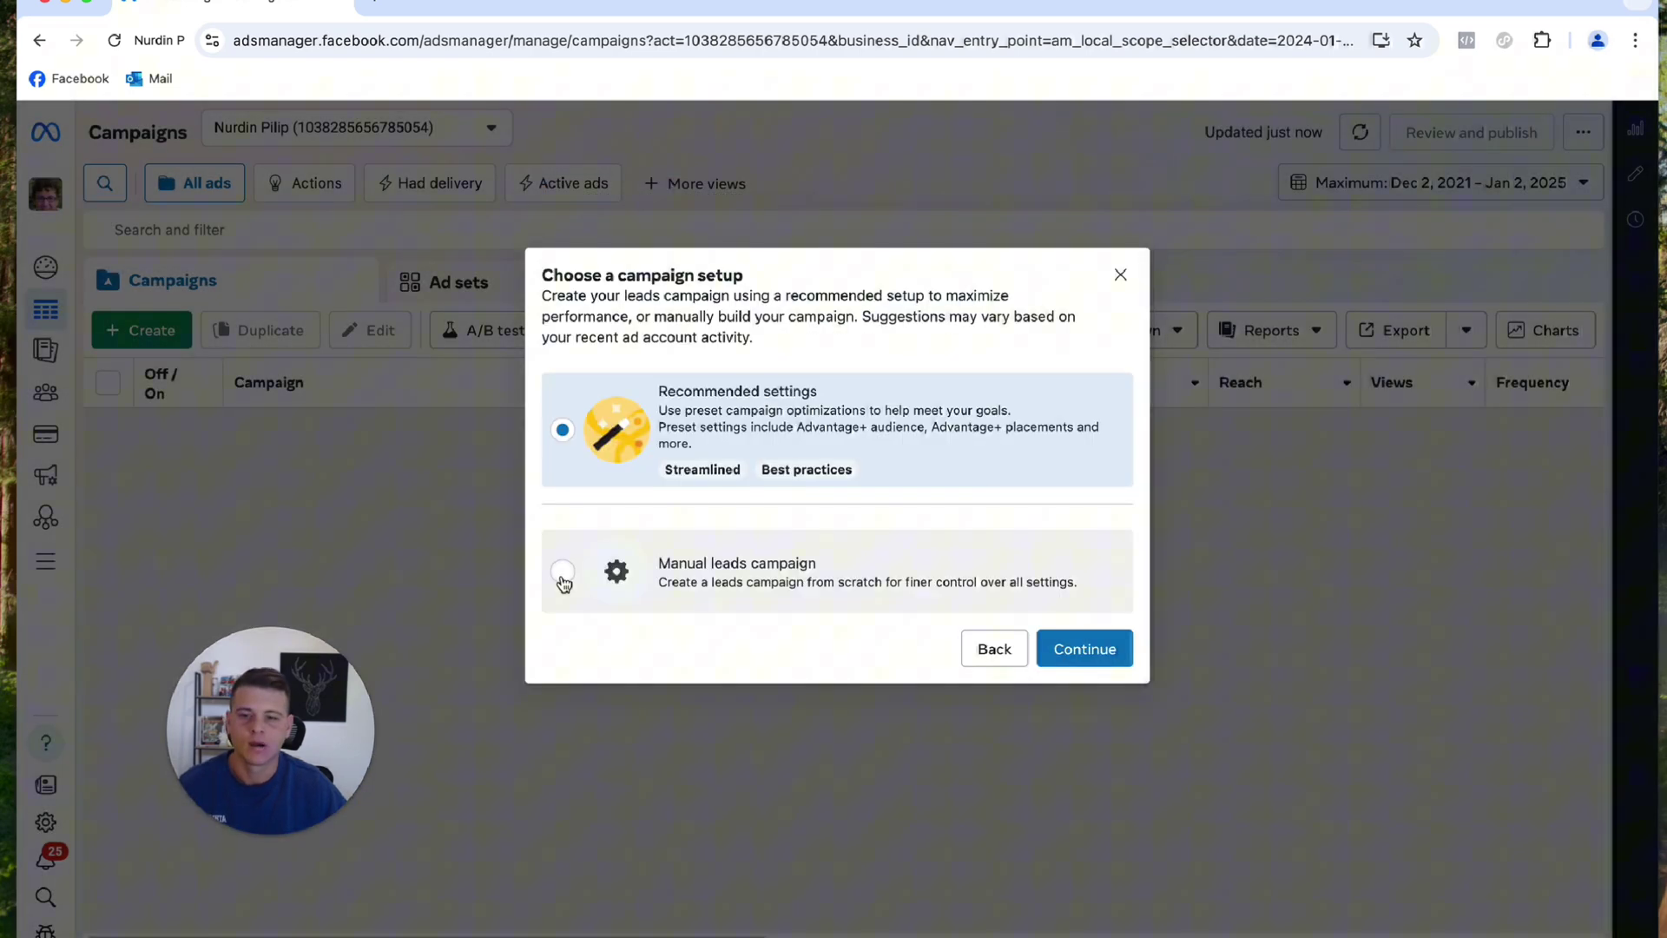
left_click(624, 597)
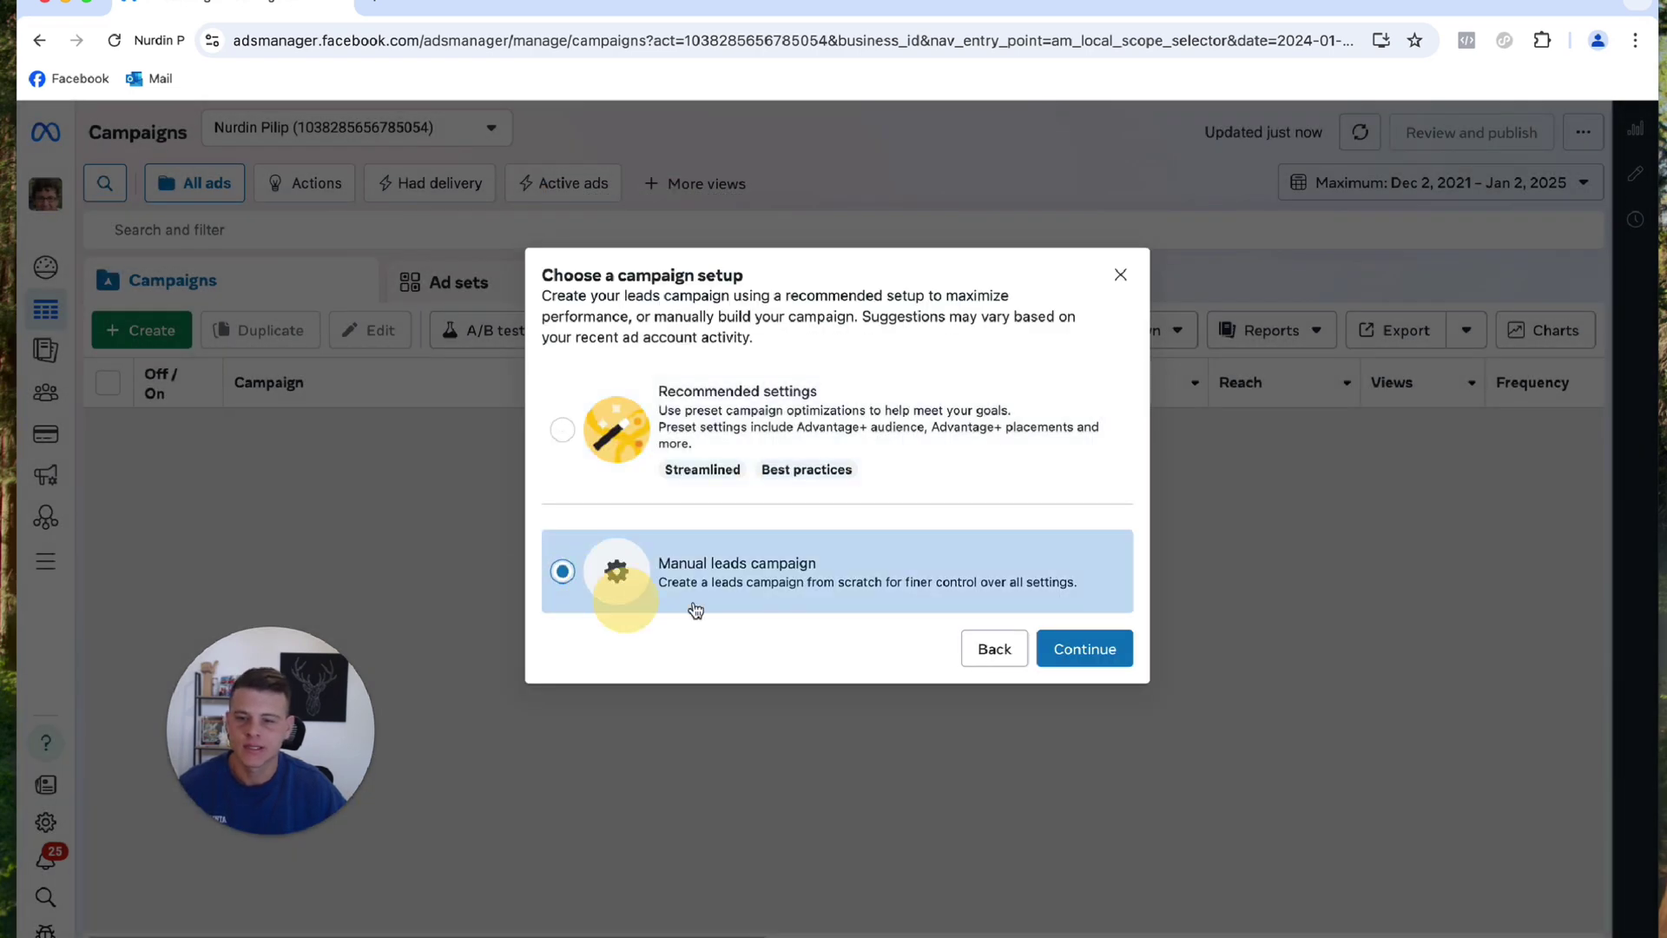
left_click(1070, 650)
Rename the campaign to 'retargeting campaign' and turn on Advantage campaign budget at Rp200,000 daily.
triple_click(814, 279)
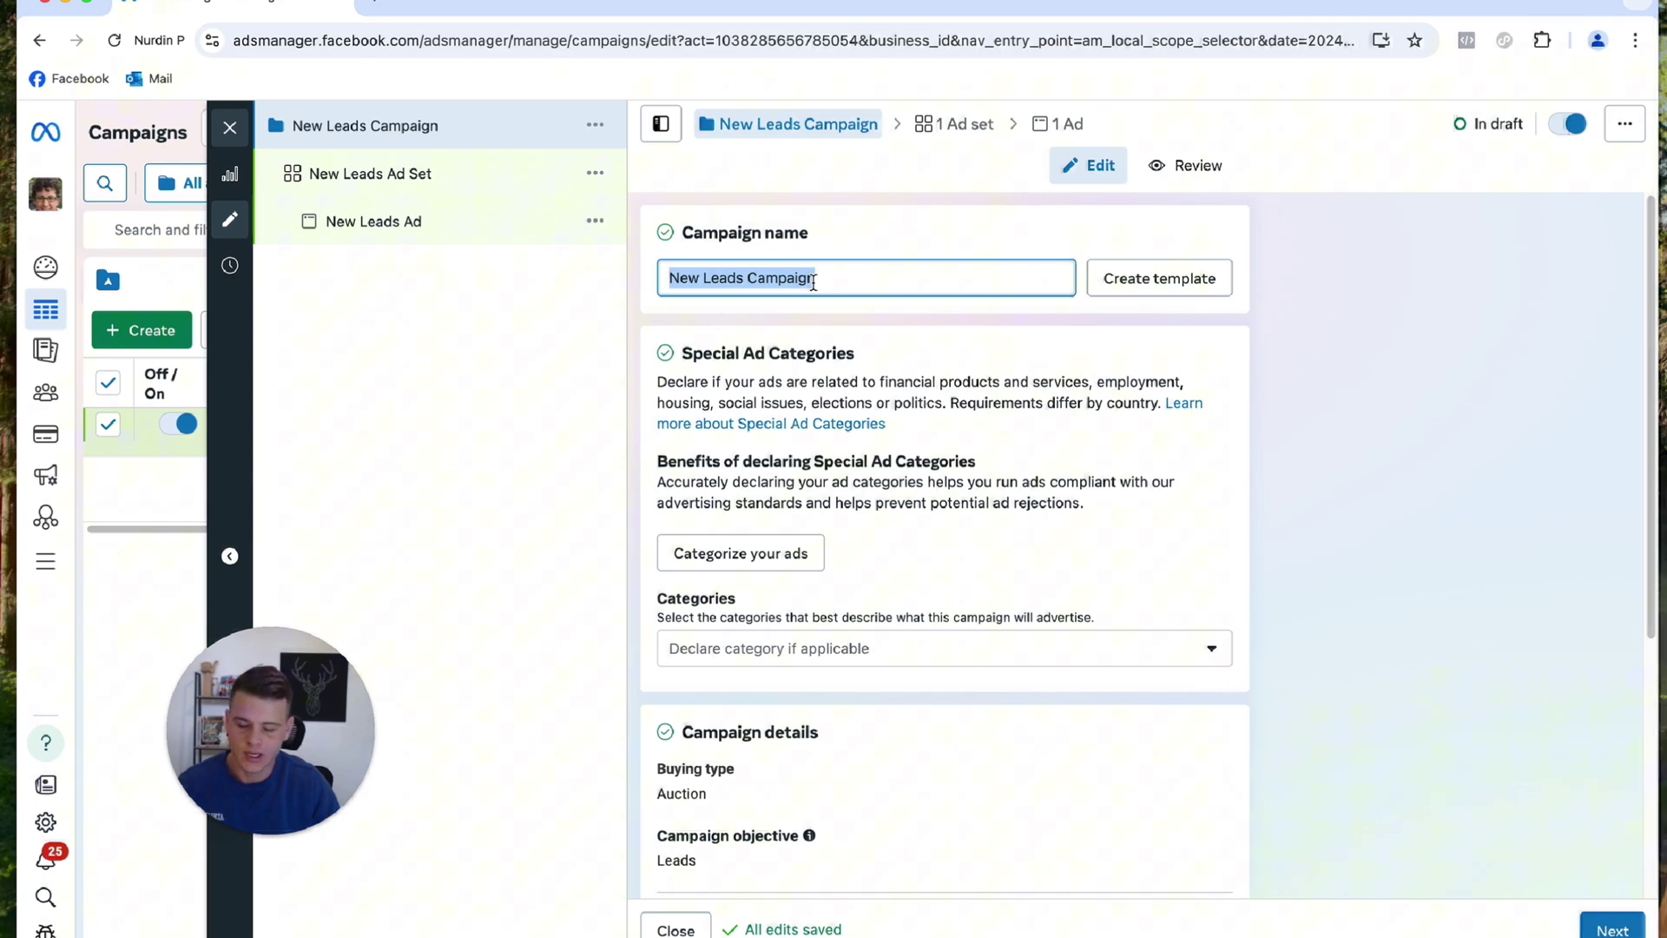
type("retargeting campaign")
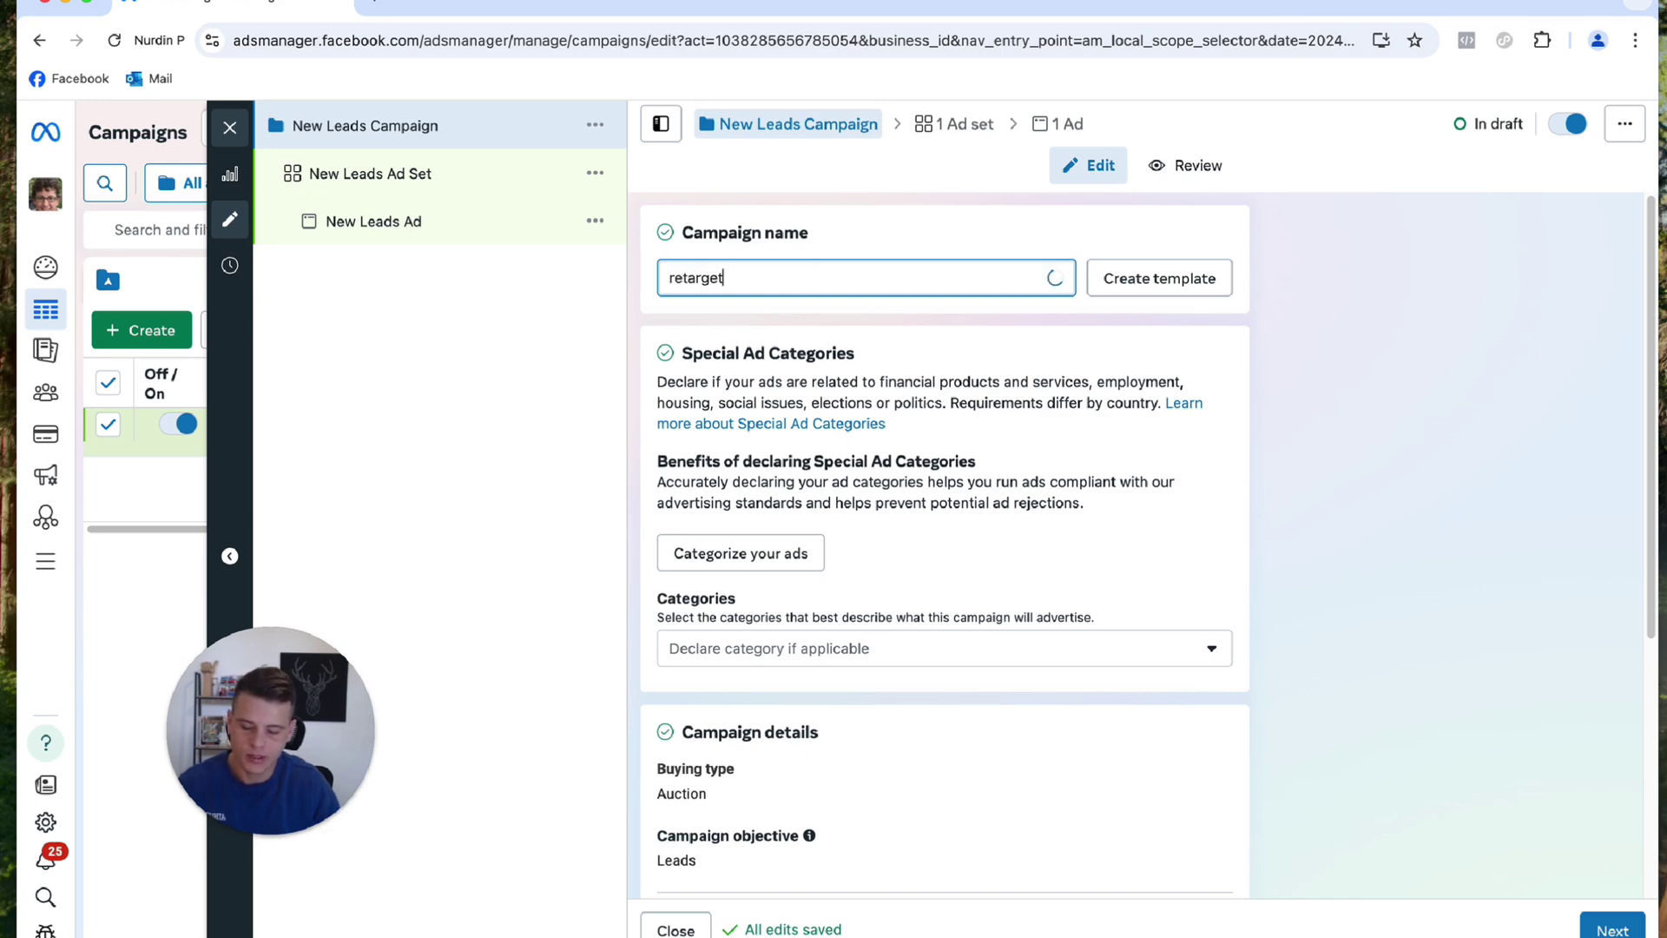
scroll(1083, 627, "down", 5)
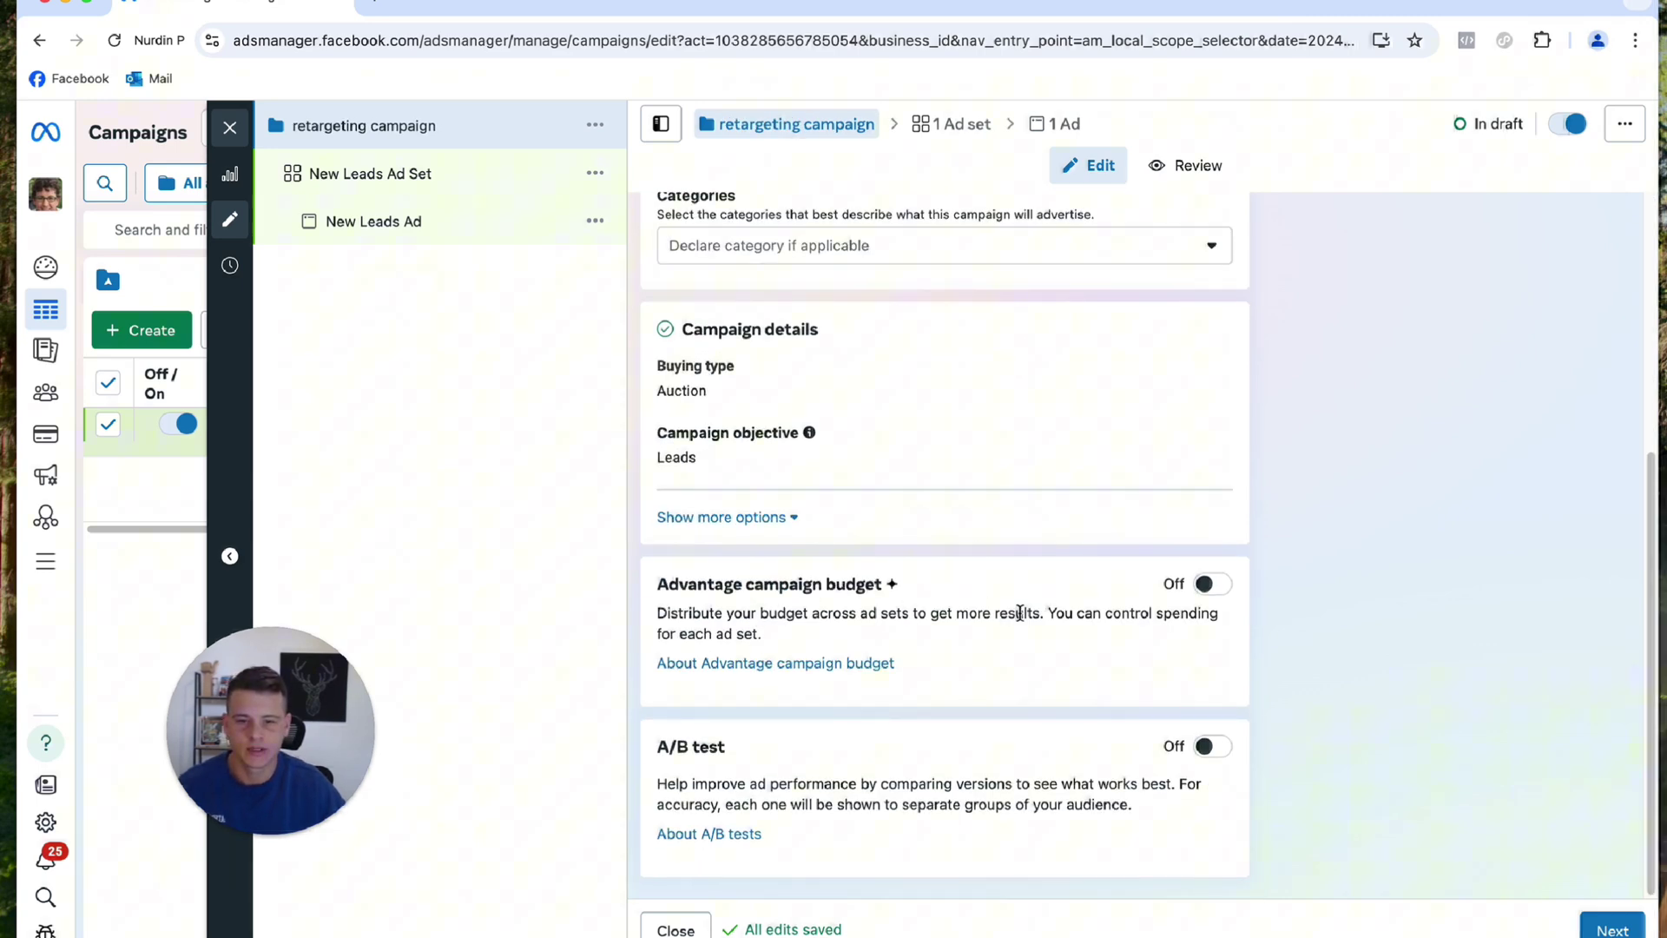
left_click(1212, 584)
scroll(884, 640, "down", 3)
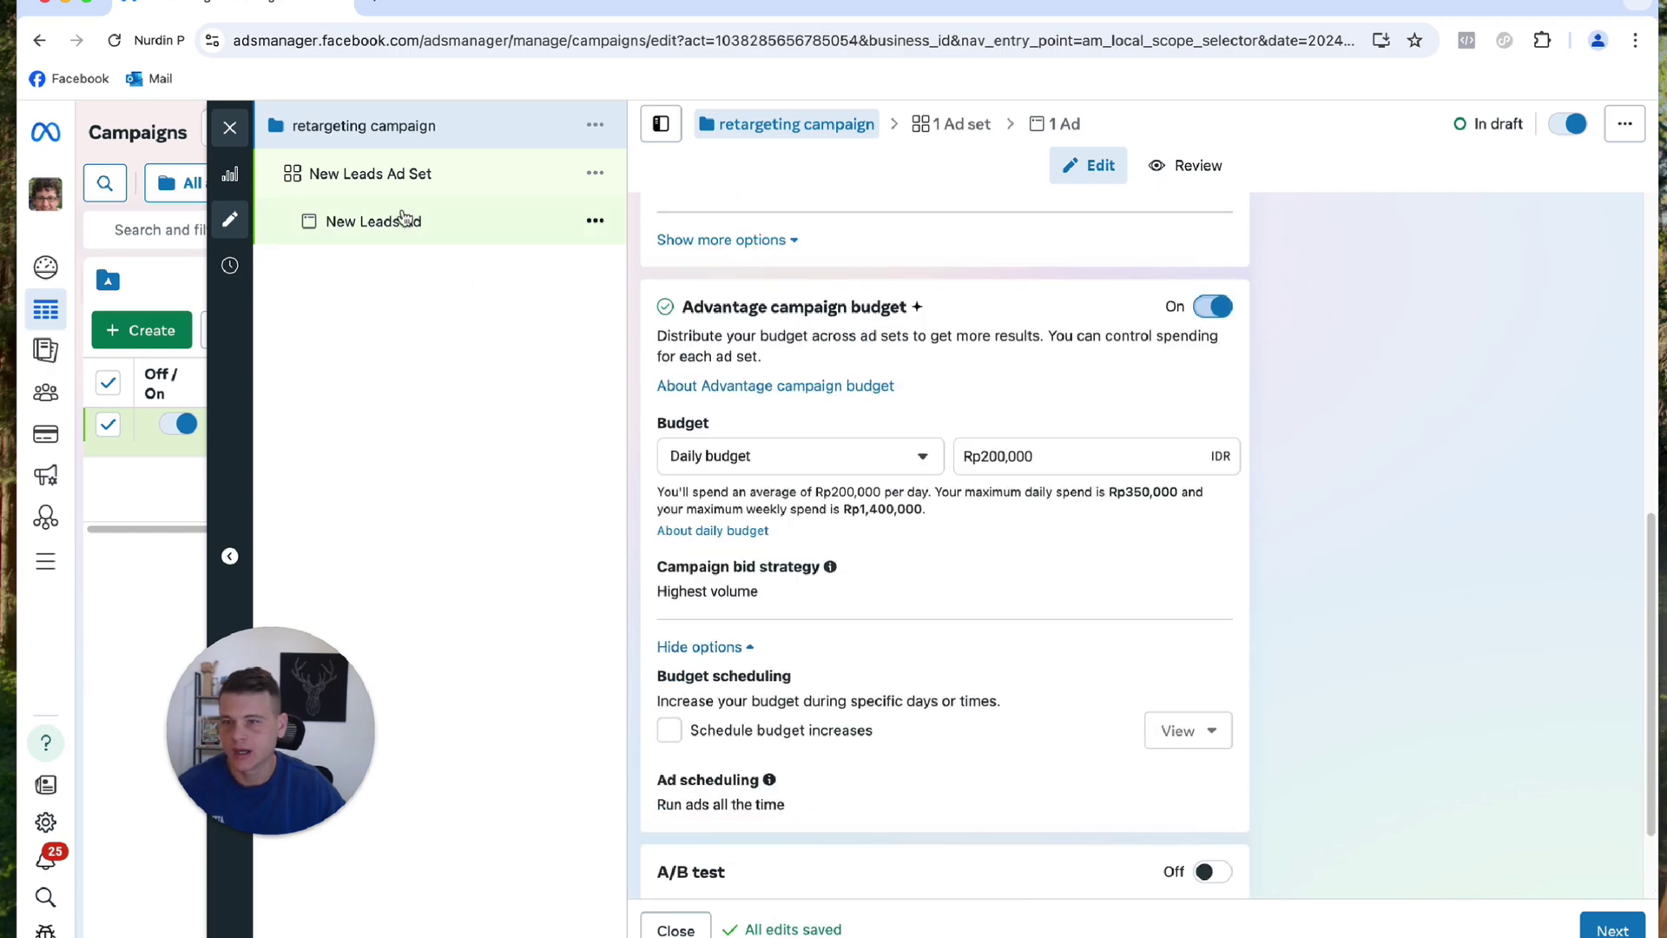
Switch the New Leads Ad Set to original audience options, showing Custom audiences, Israel location, ages 18–65+, all genders.
left_click(393, 176)
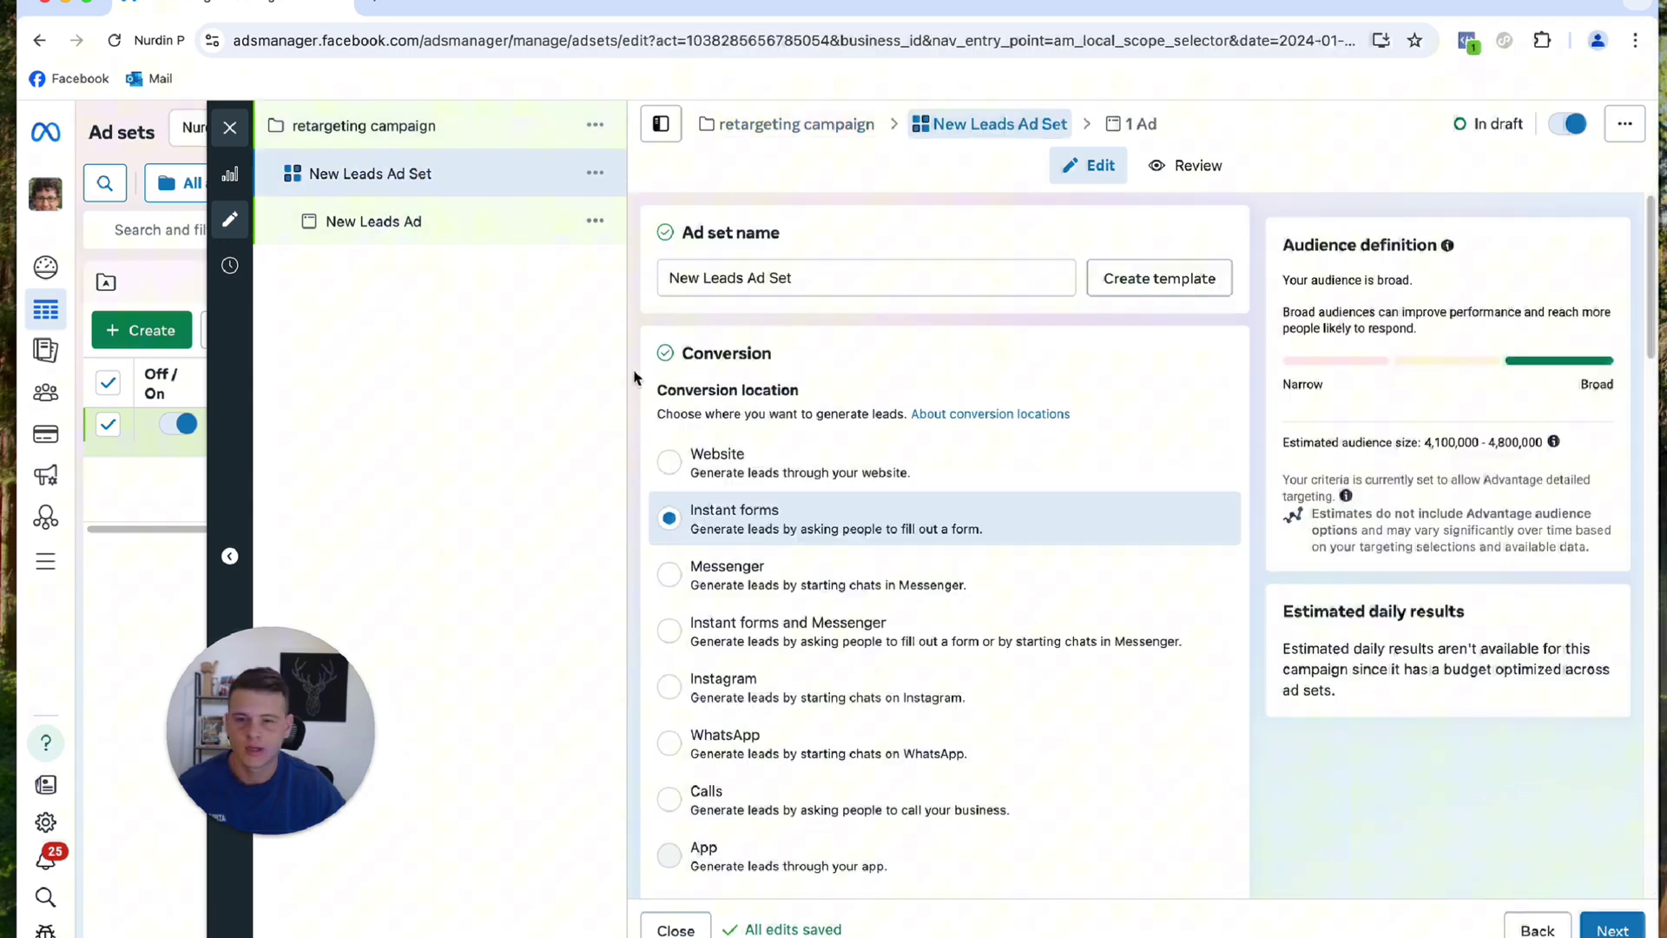
scroll(639, 382, "down", 4)
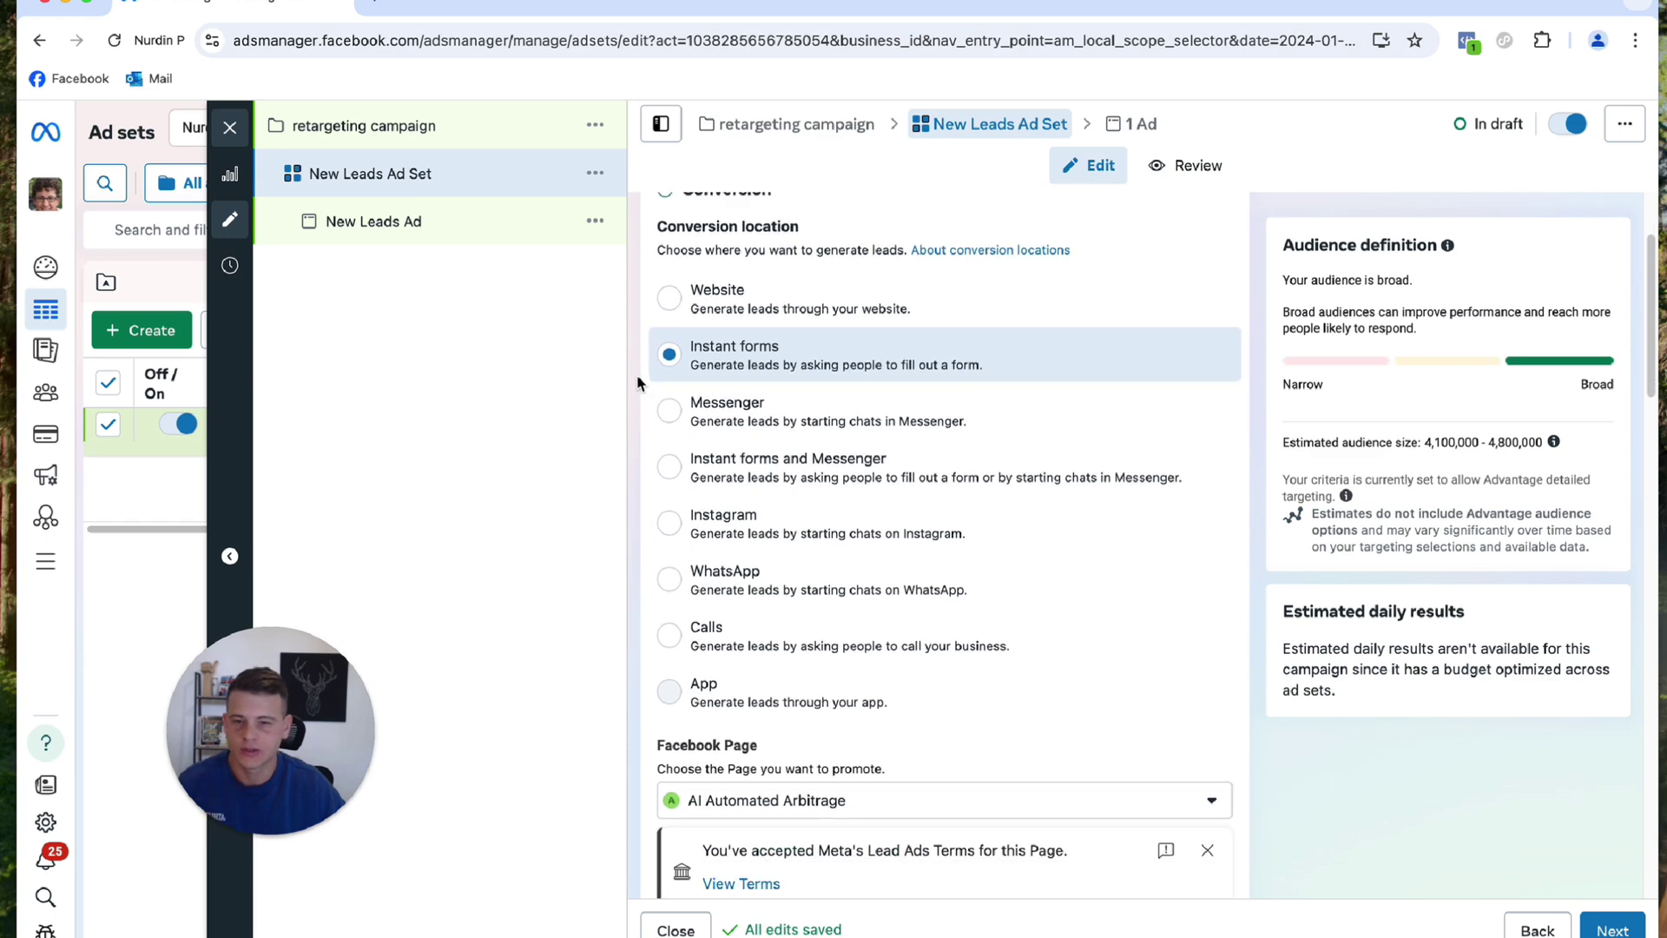
scroll(641, 380, "down", 15)
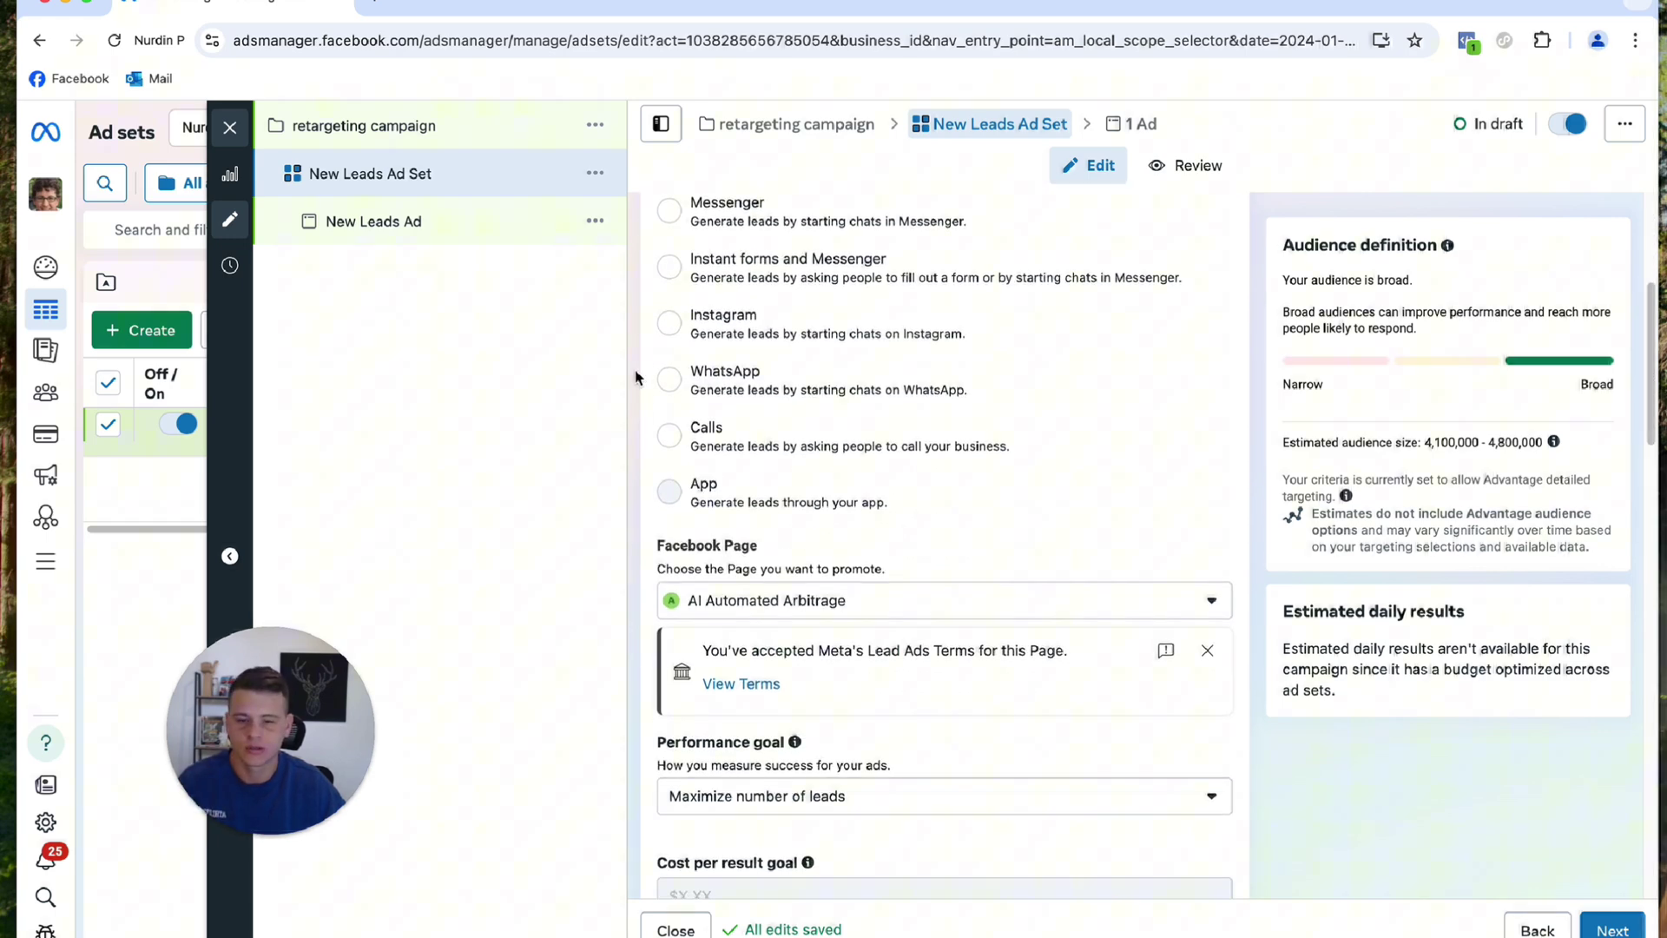
scroll(644, 387, "down", 4)
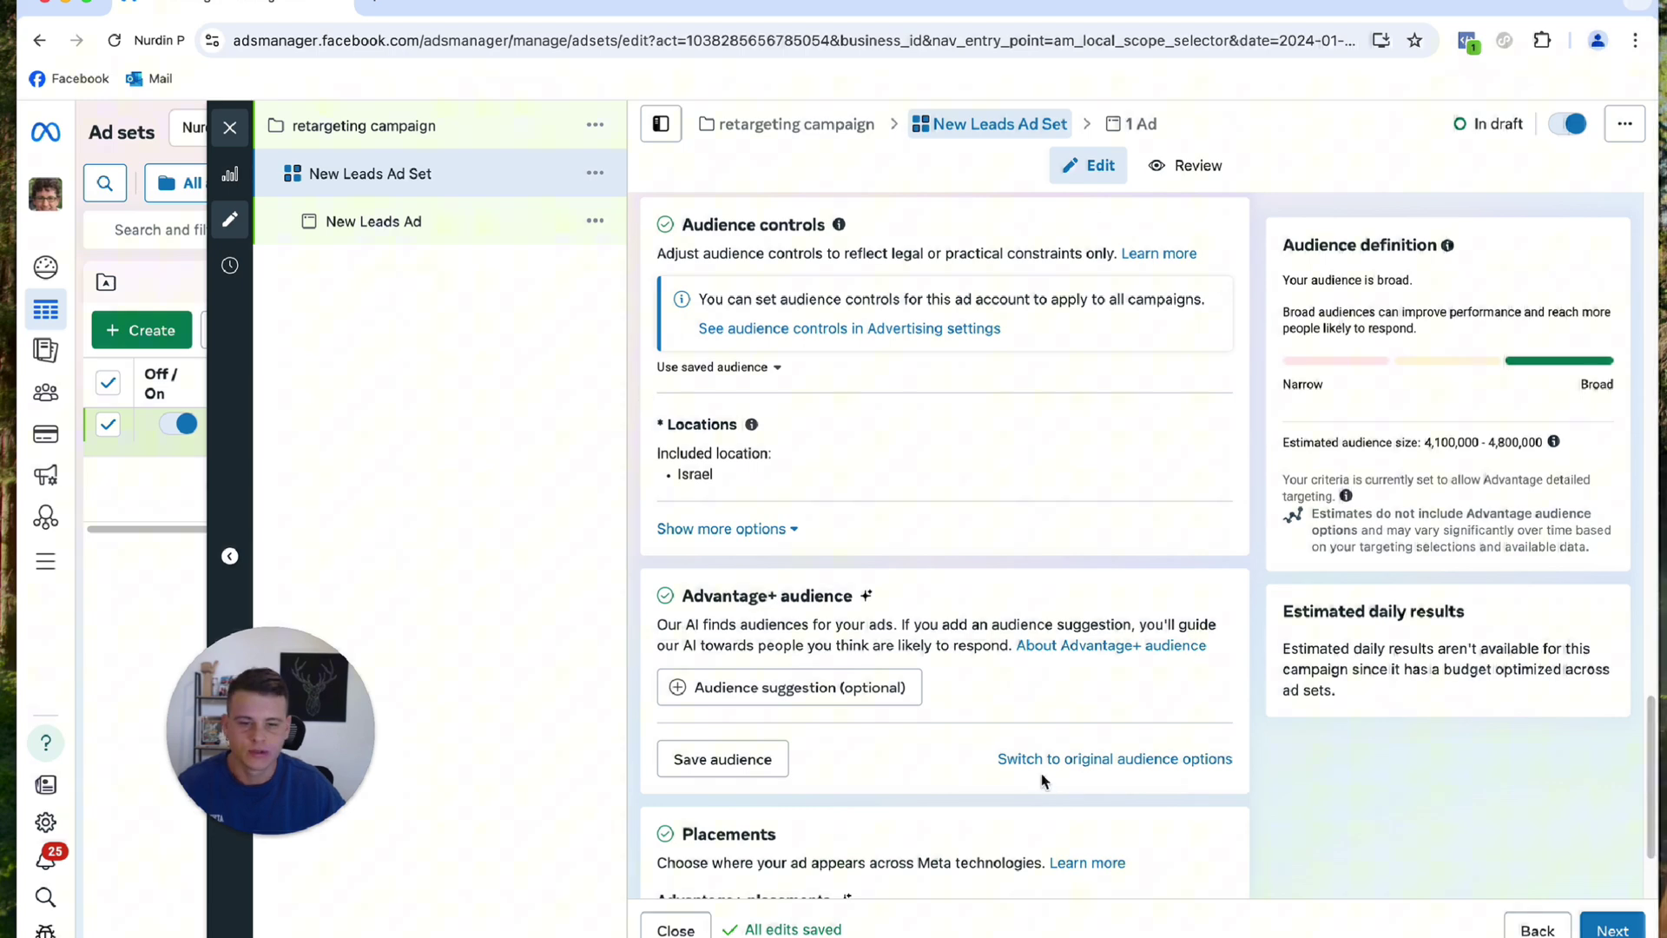
left_click(1108, 758)
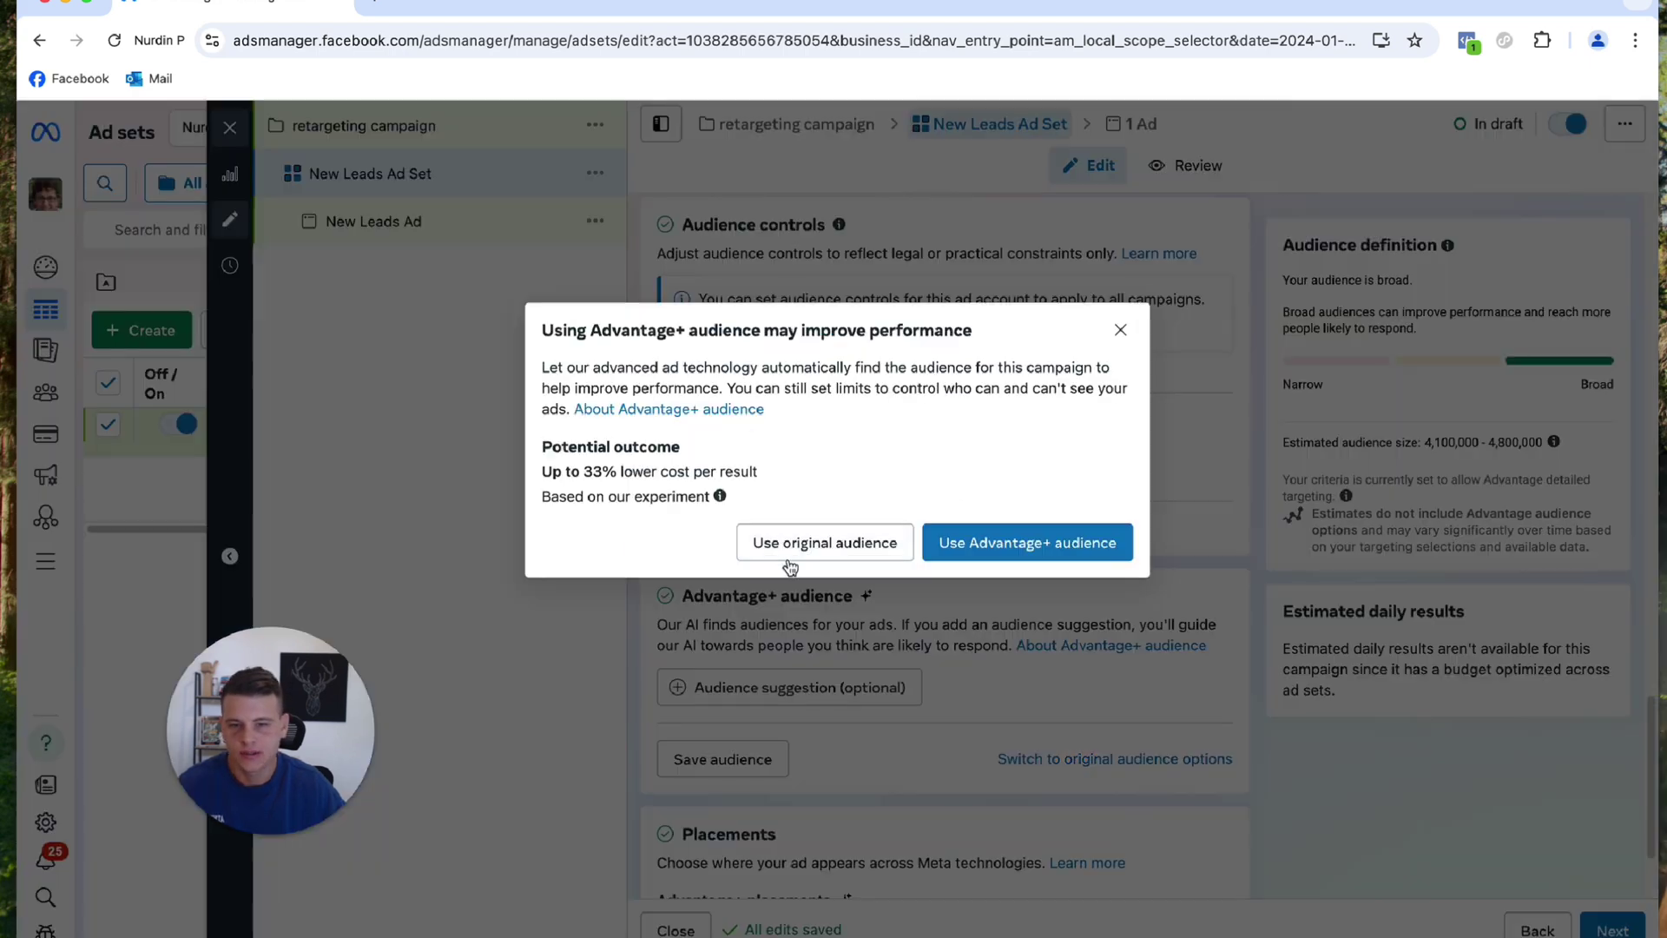
left_click(803, 542)
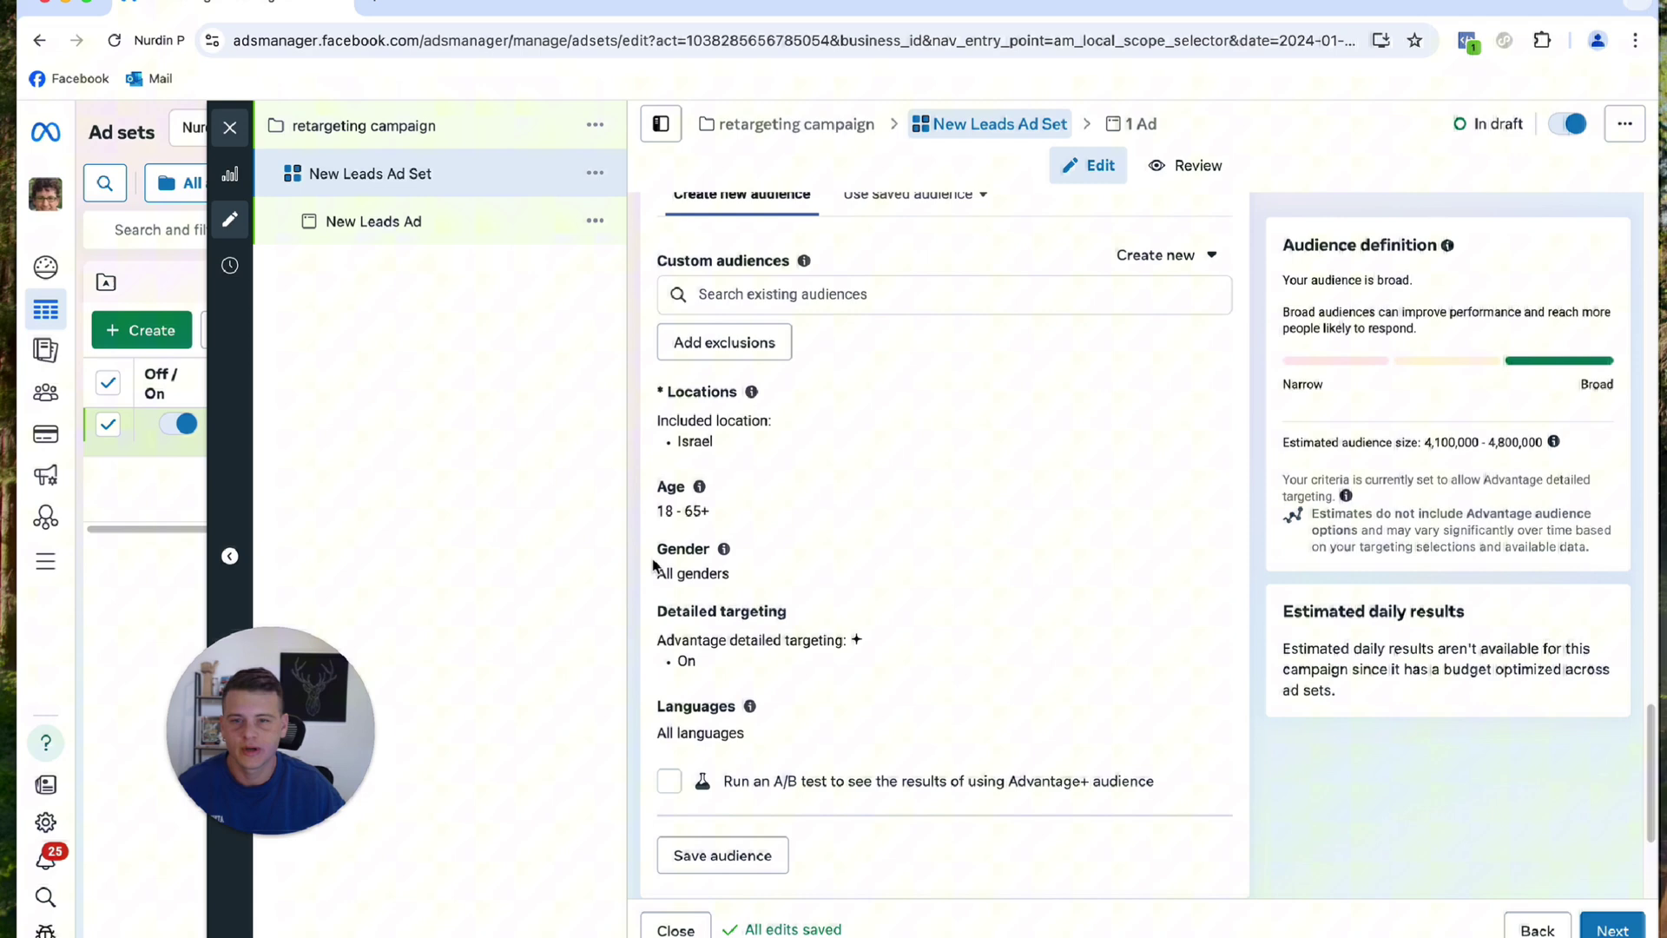
left_click_drag(655, 403, 793, 399)
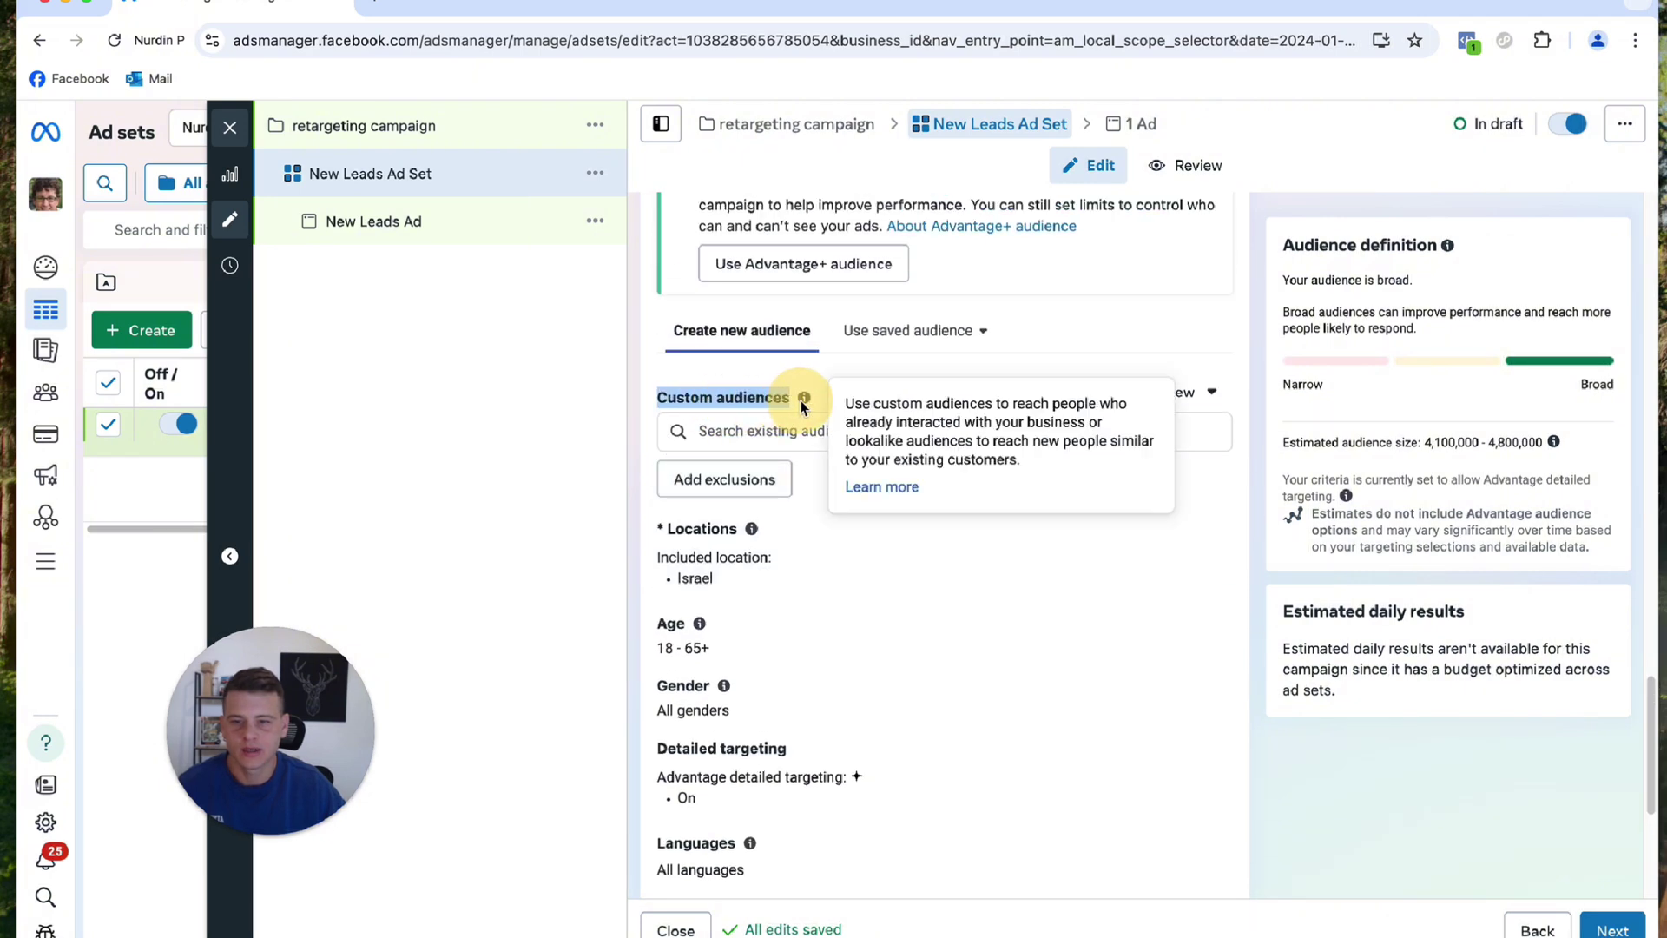
Choose Create new > Custom audience to bring up the audience source chooser.
left_click(636, 418)
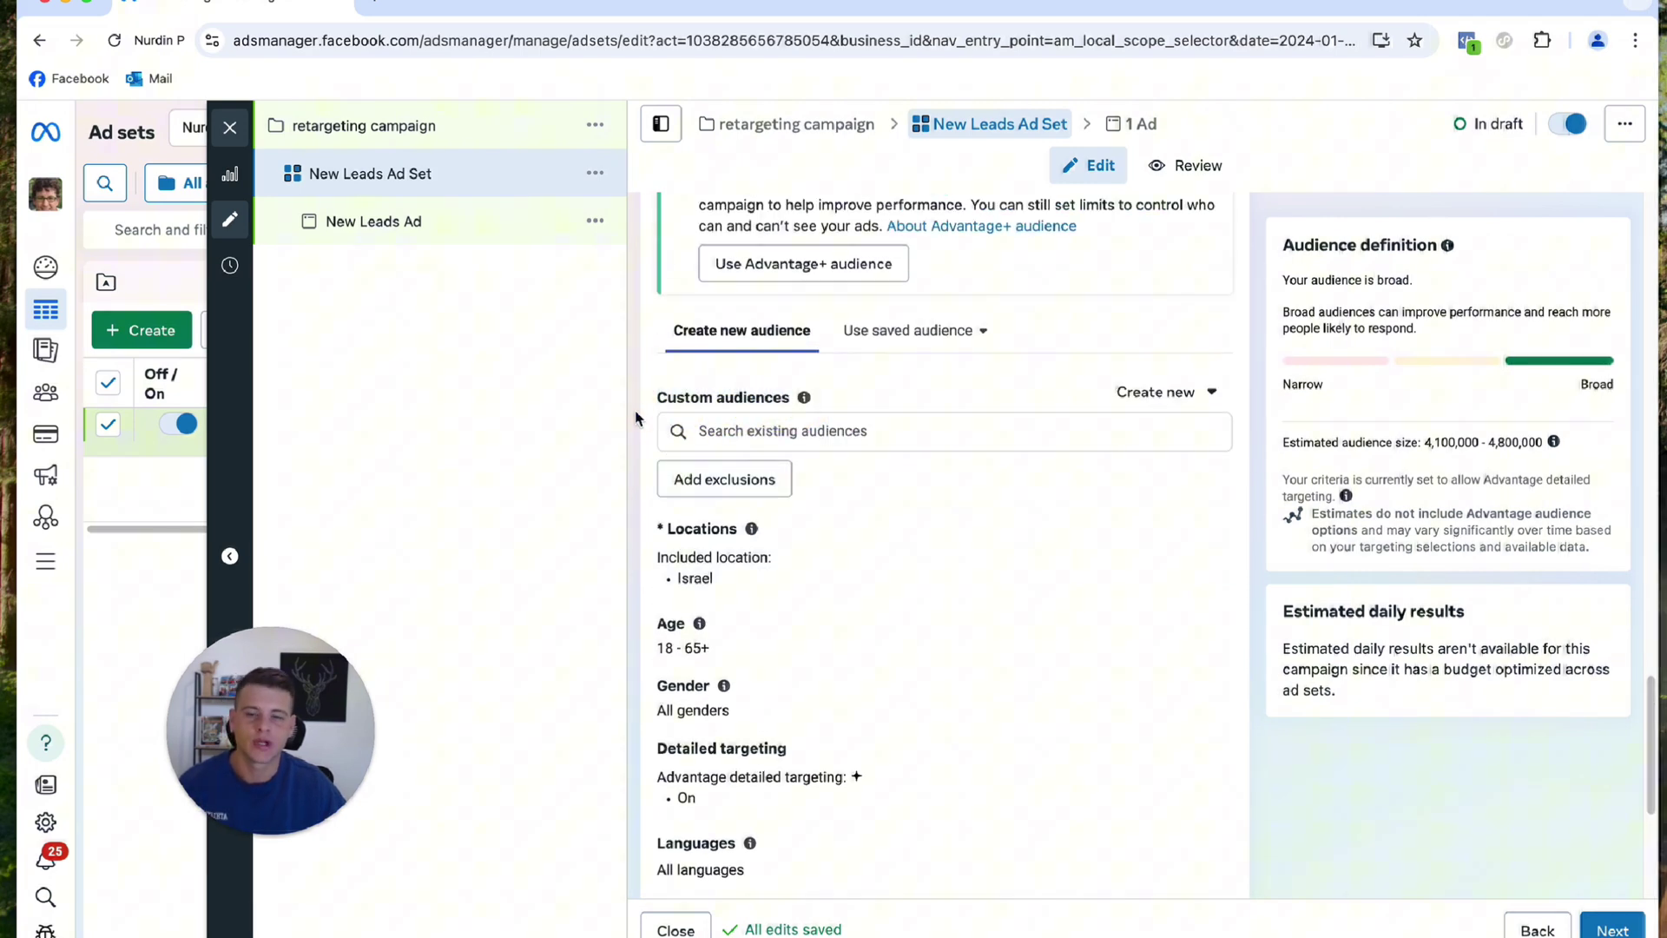
left_click(1168, 395)
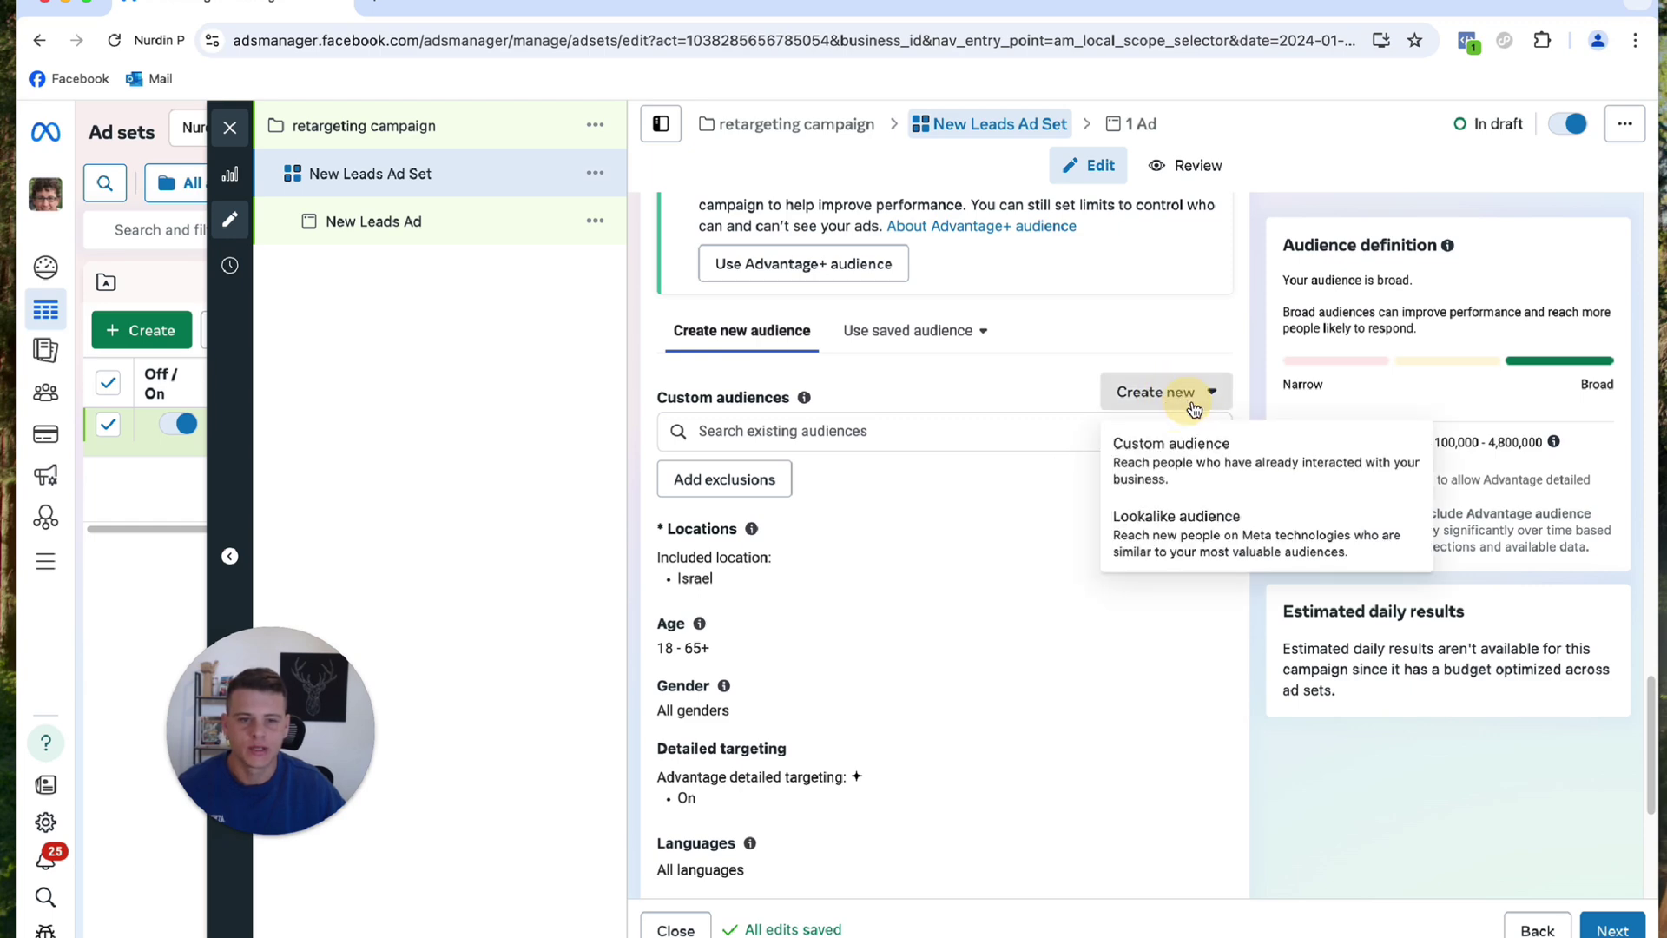
left_click(1161, 464)
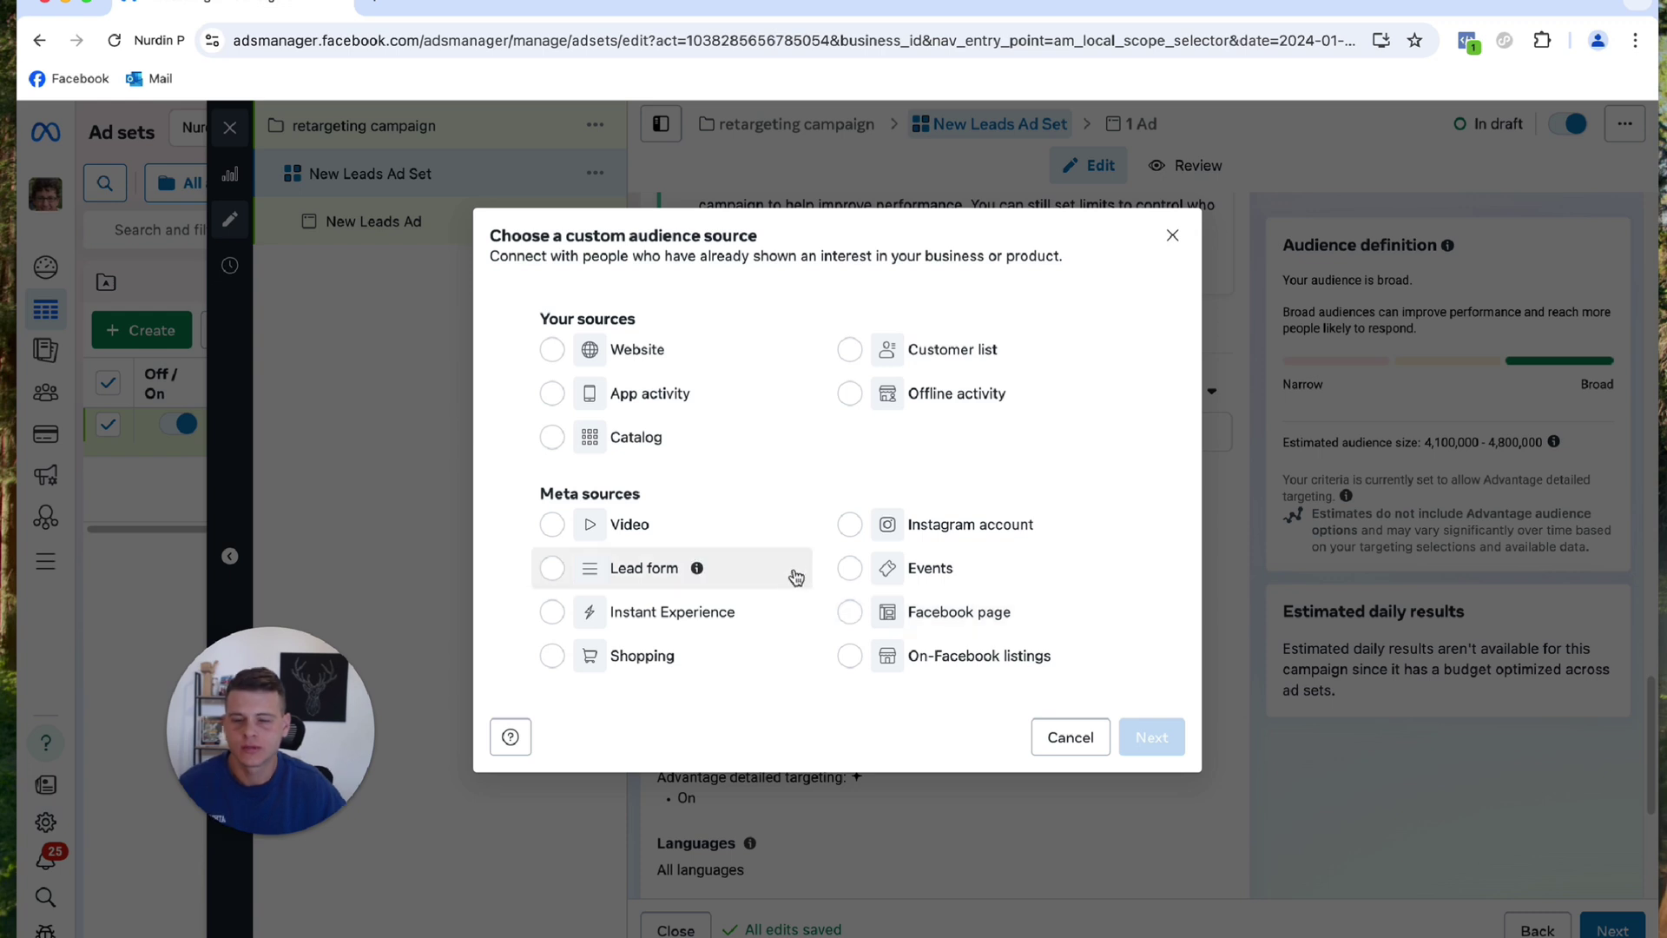
Use Lead form as the source, targeting people who opened and submitted both Absolute Kitchen & Bath Remodeling forms.
left_click(553, 574)
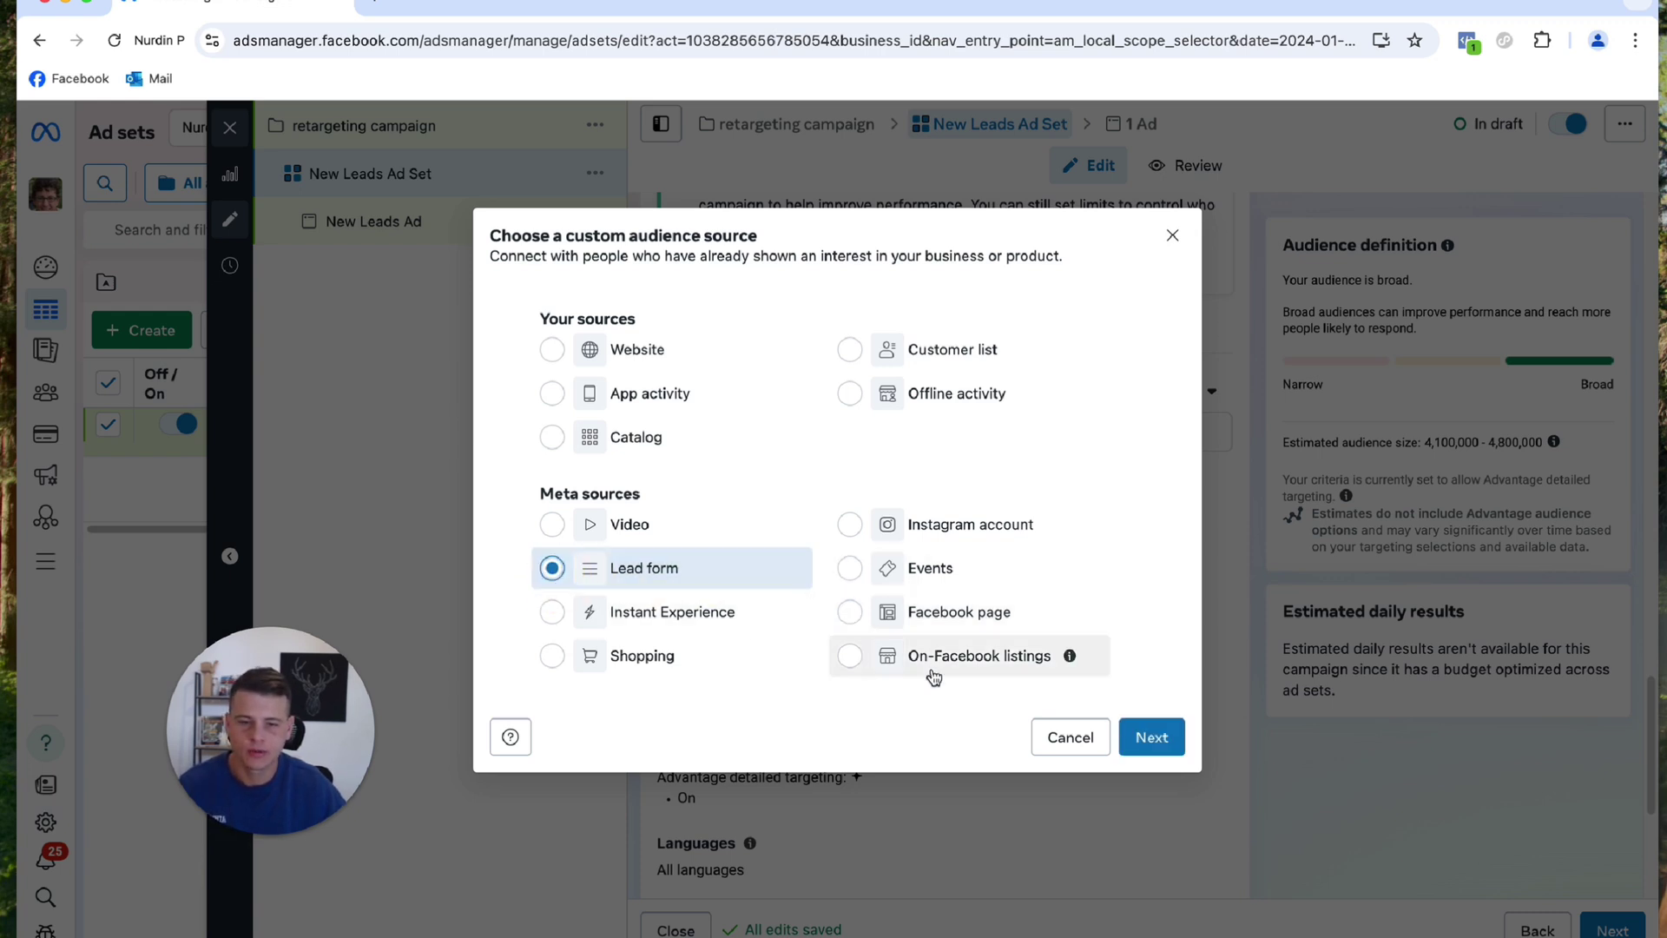
left_click(1139, 736)
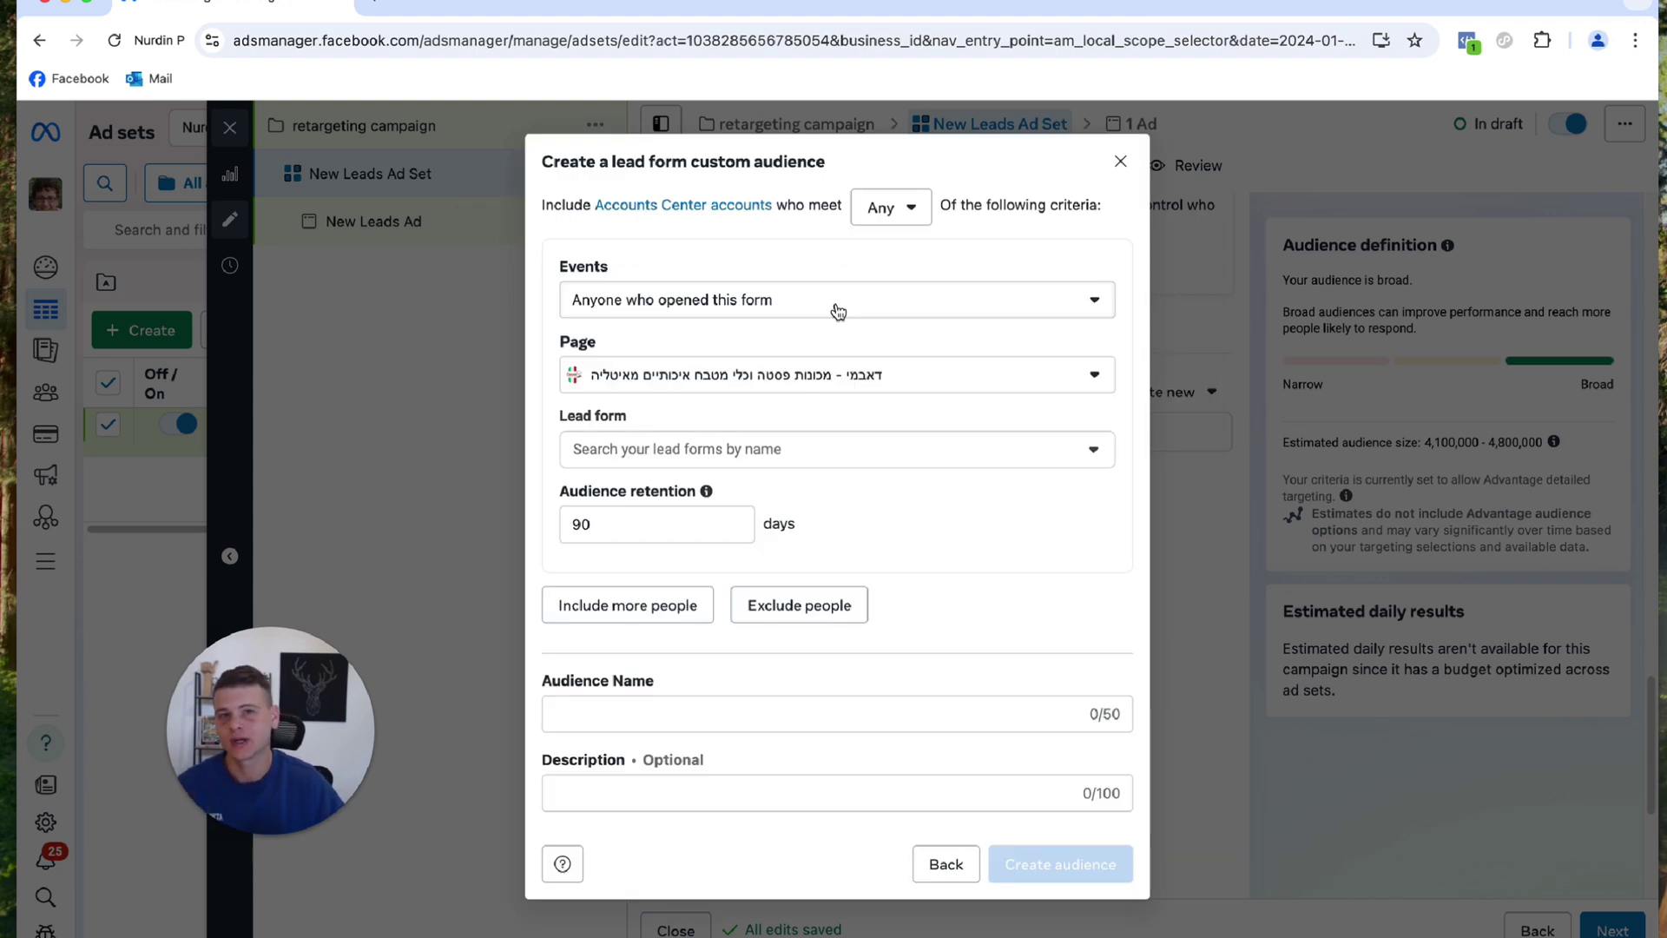
left_click(915, 298)
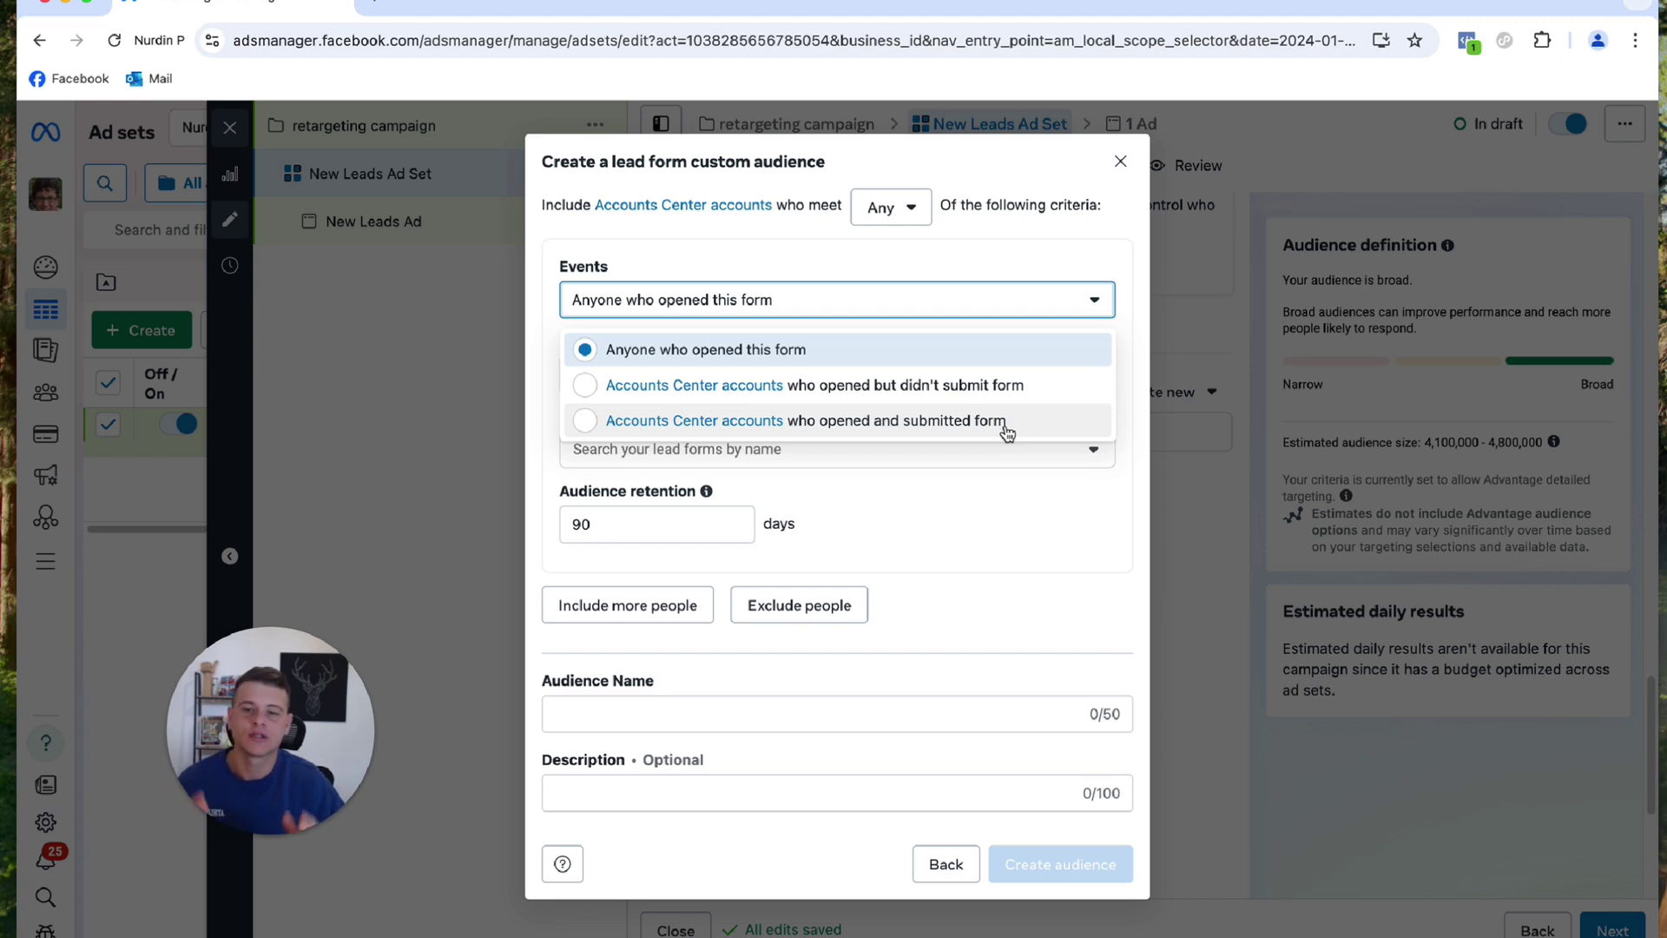
left_click(577, 422)
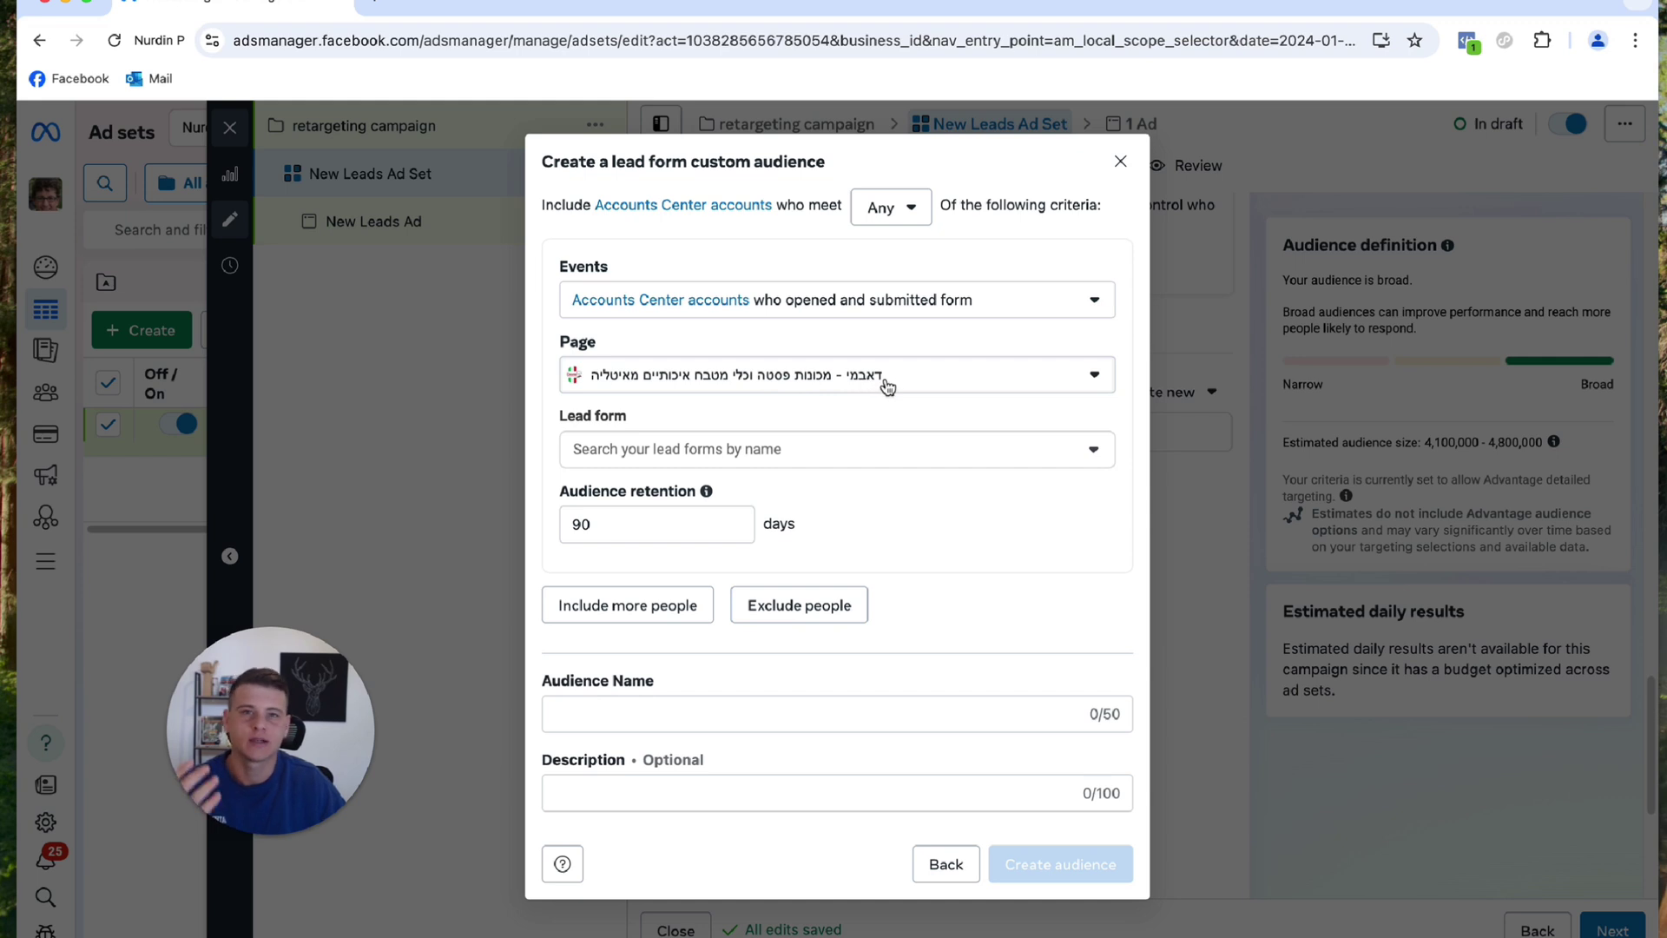
left_click(815, 450)
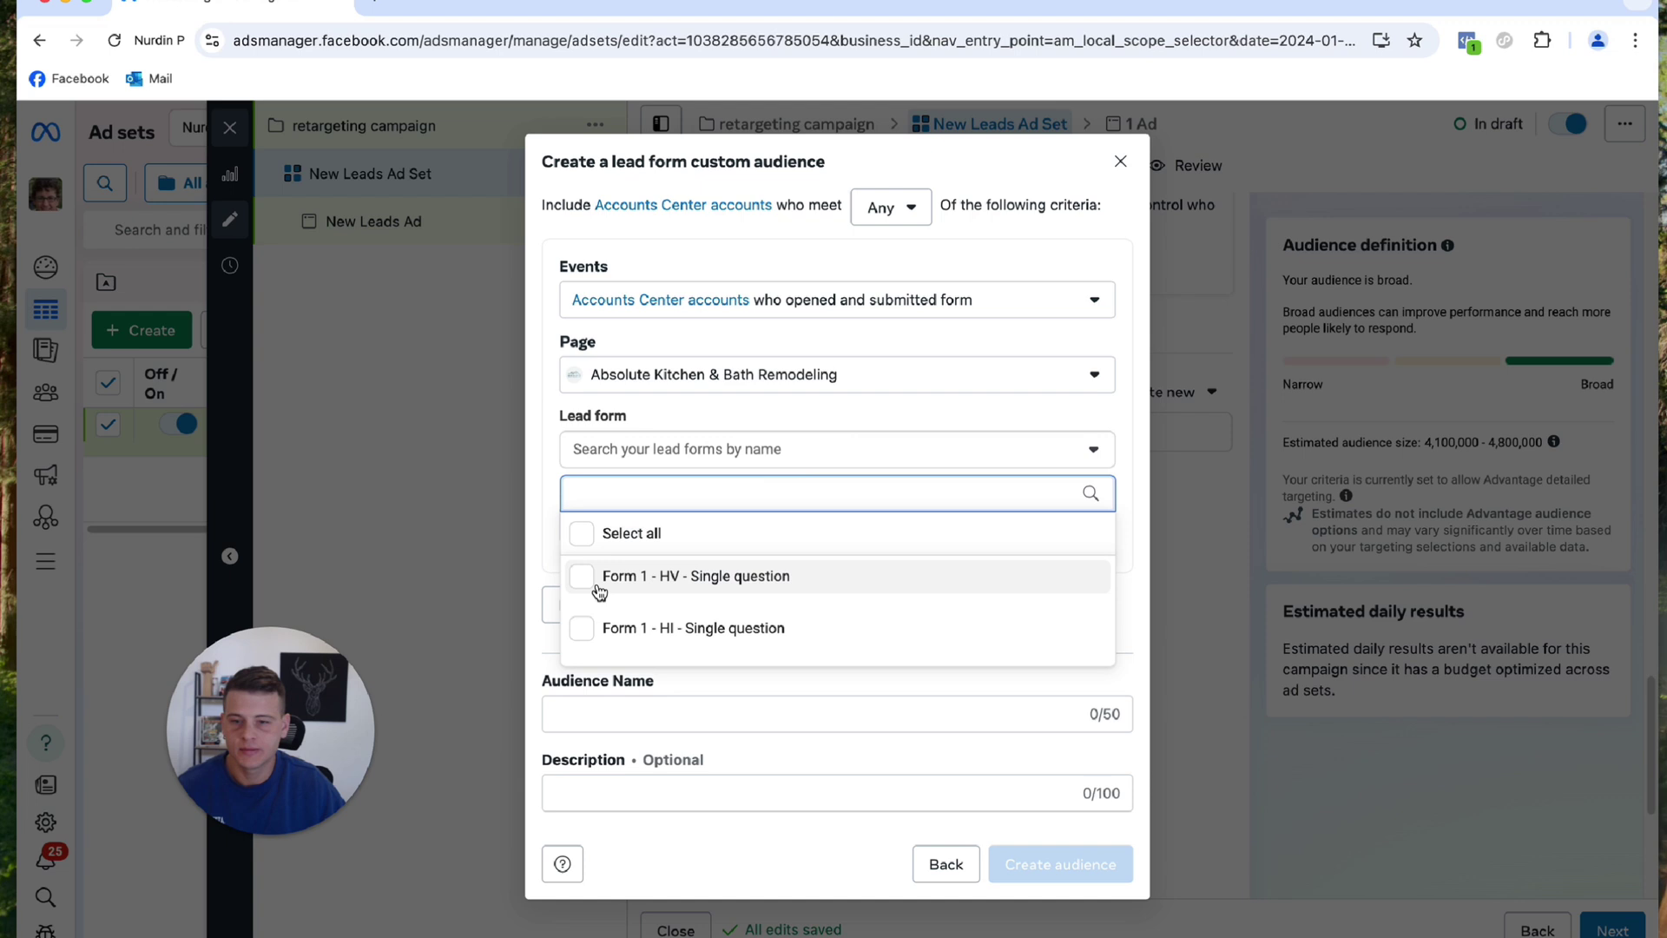
left_click(582, 534)
left_click(557, 514)
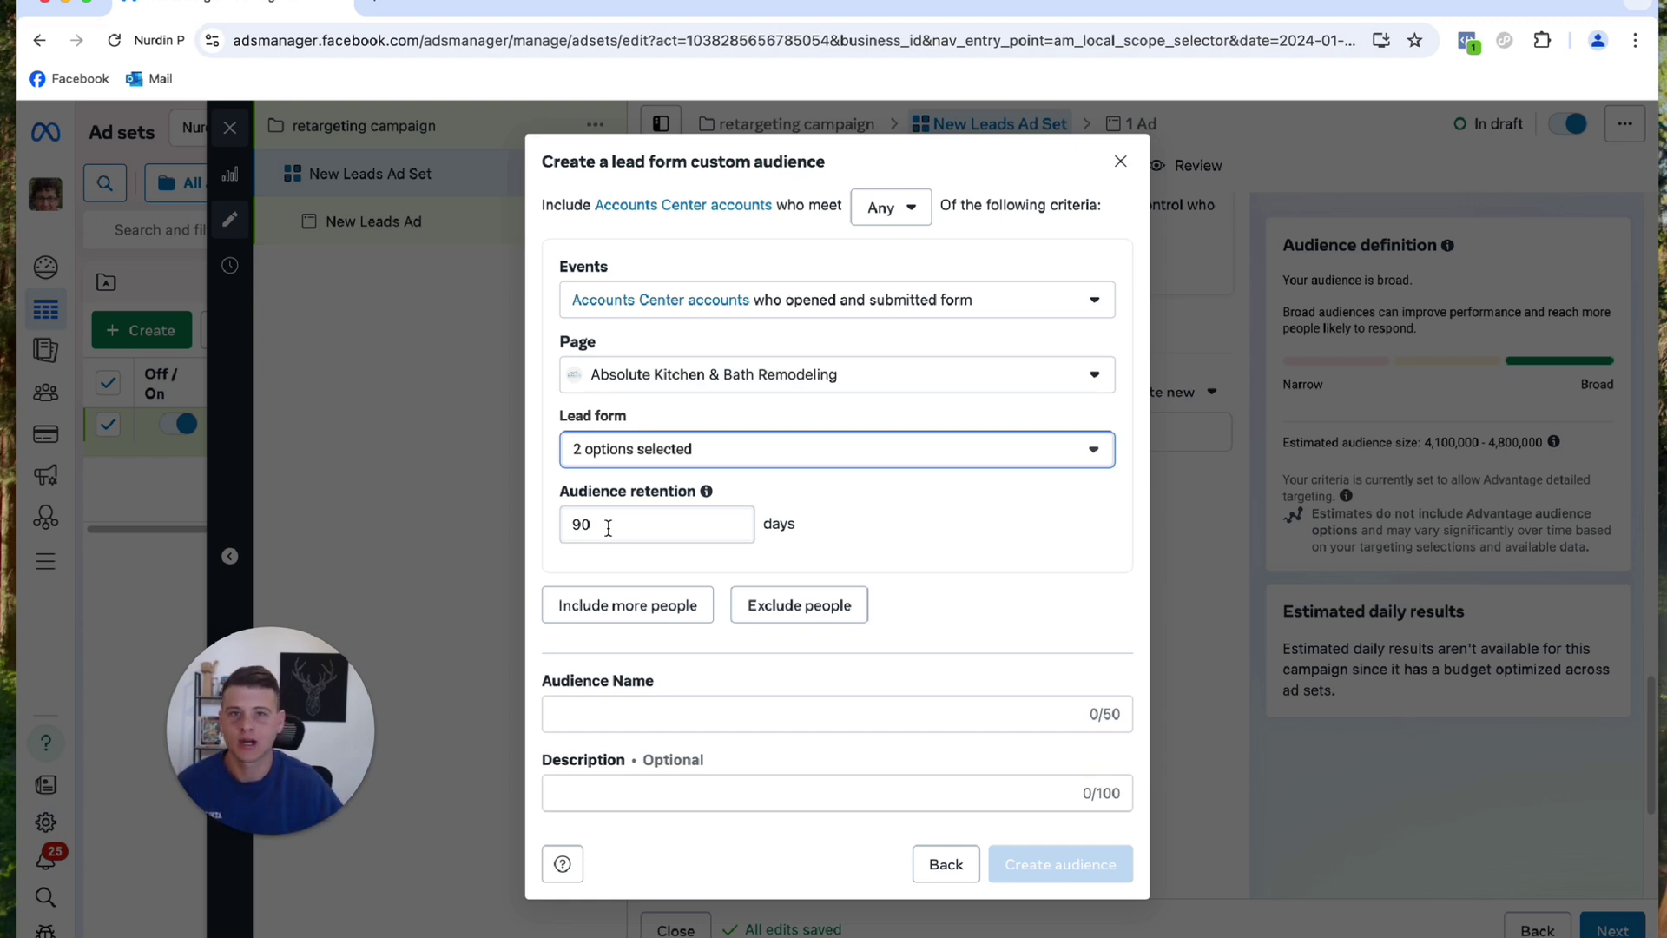
left_click(547, 551)
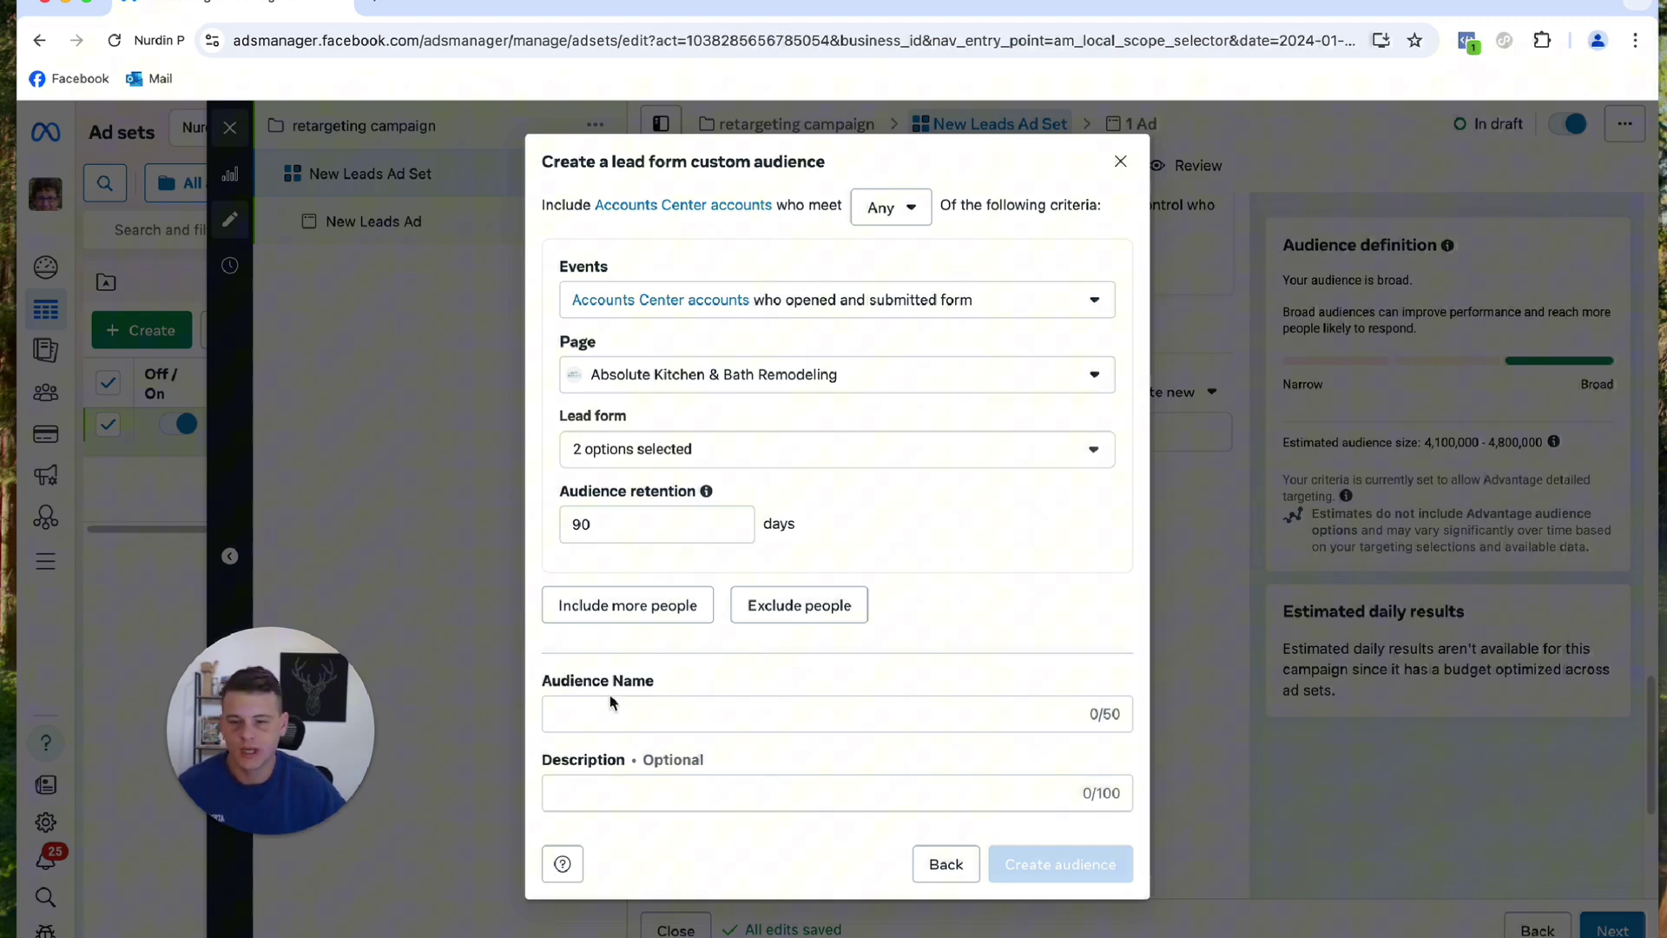
Name the audience 'form submitted - 90days' and create it.
left_click(669, 711)
type("form submitted - 90days")
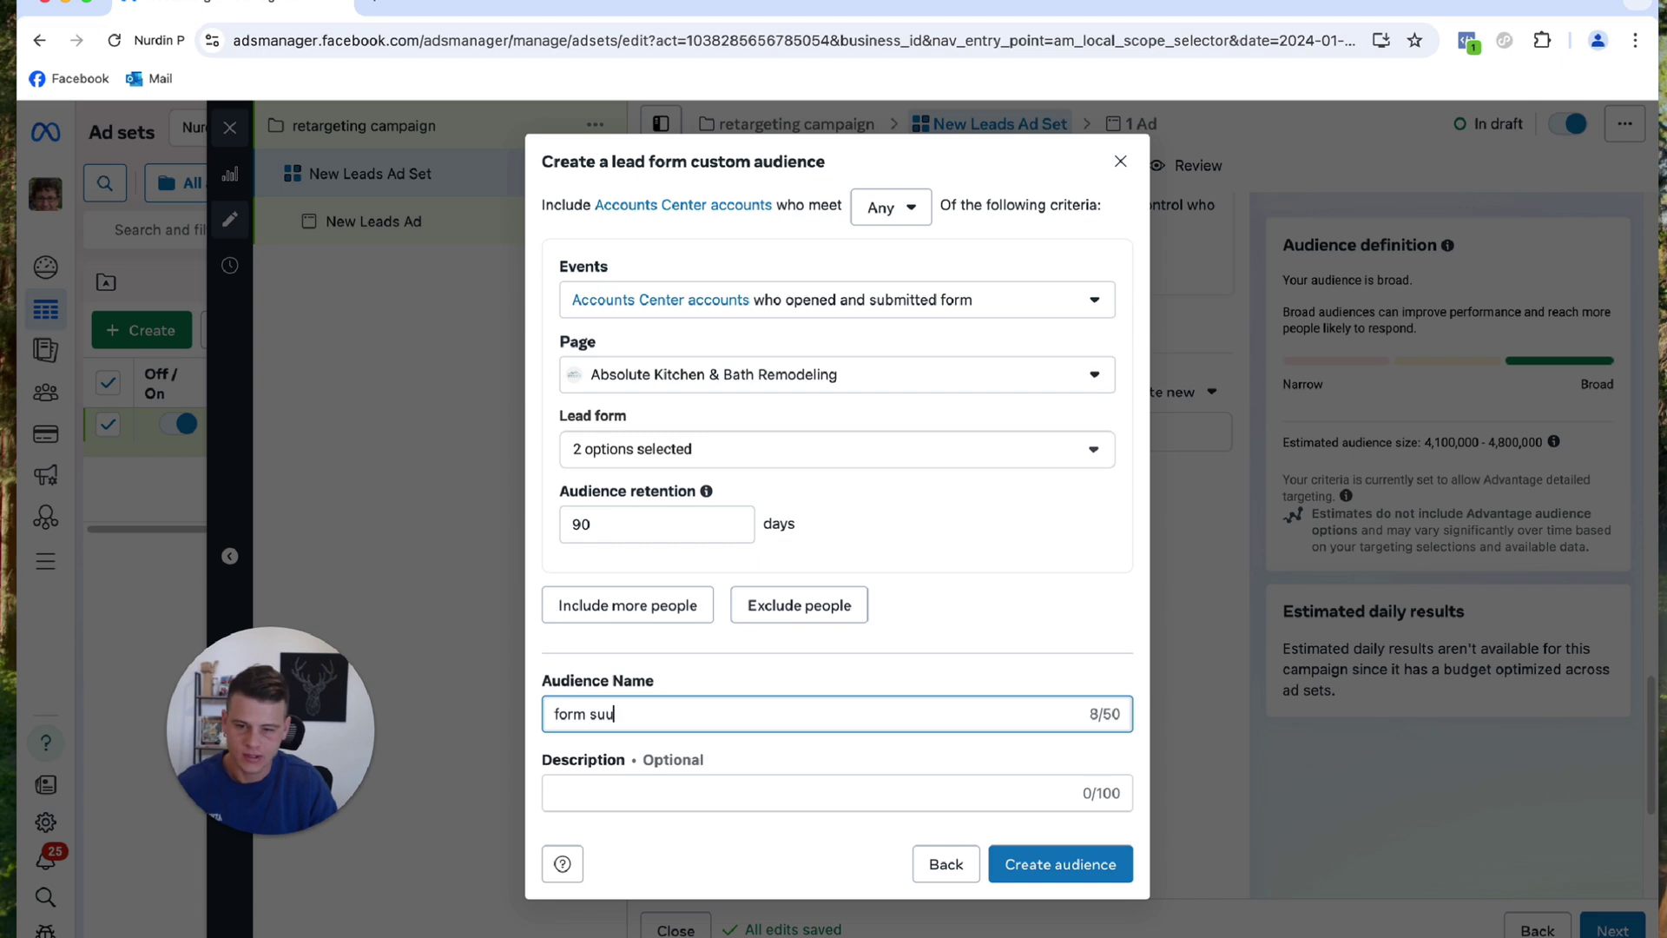
left_click(1044, 883)
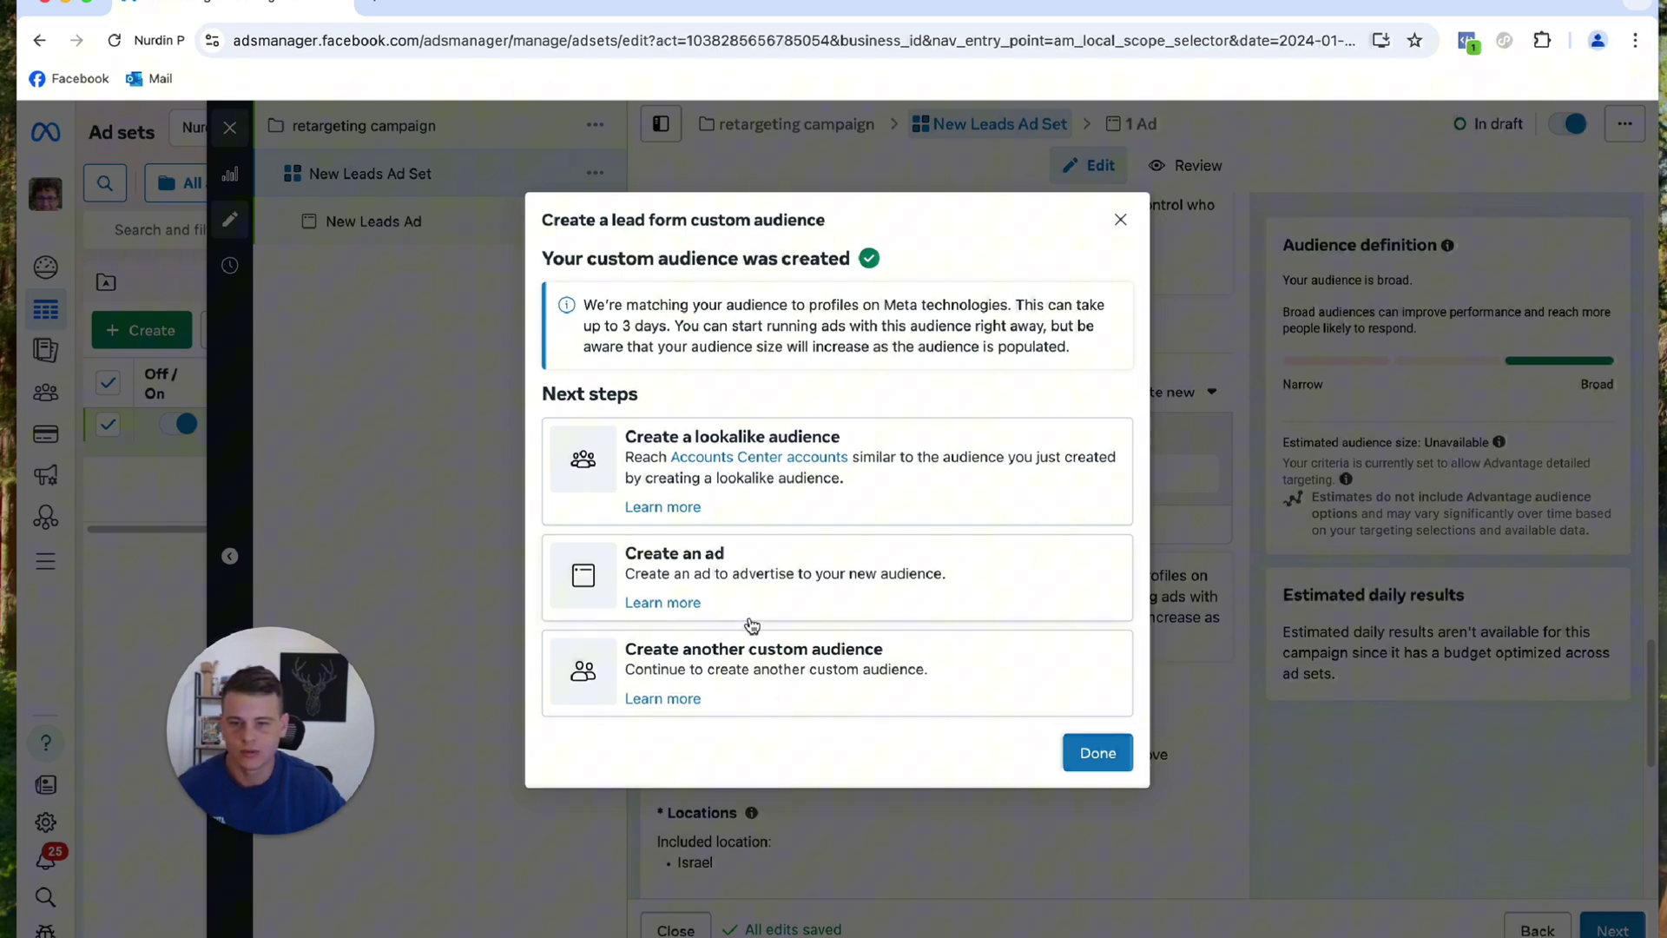
Start another custom audience sourced from the Absolute Kitchen & Bath Remodeling Facebook page.
left_click(890, 670)
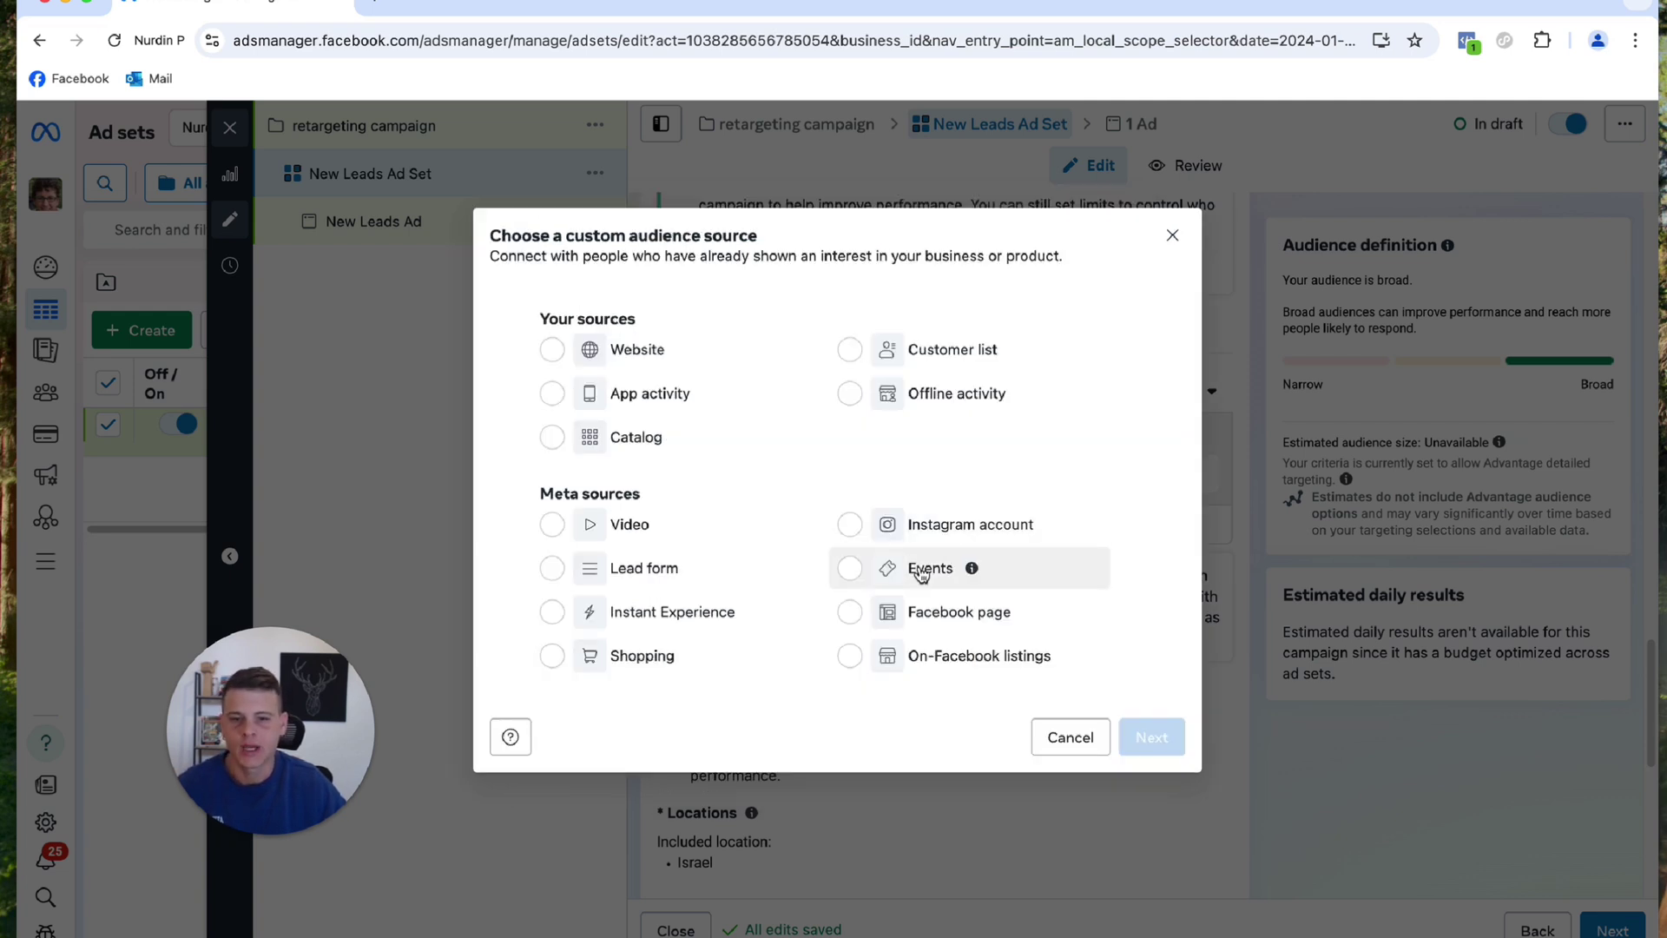
left_click(849, 613)
left_click(1148, 737)
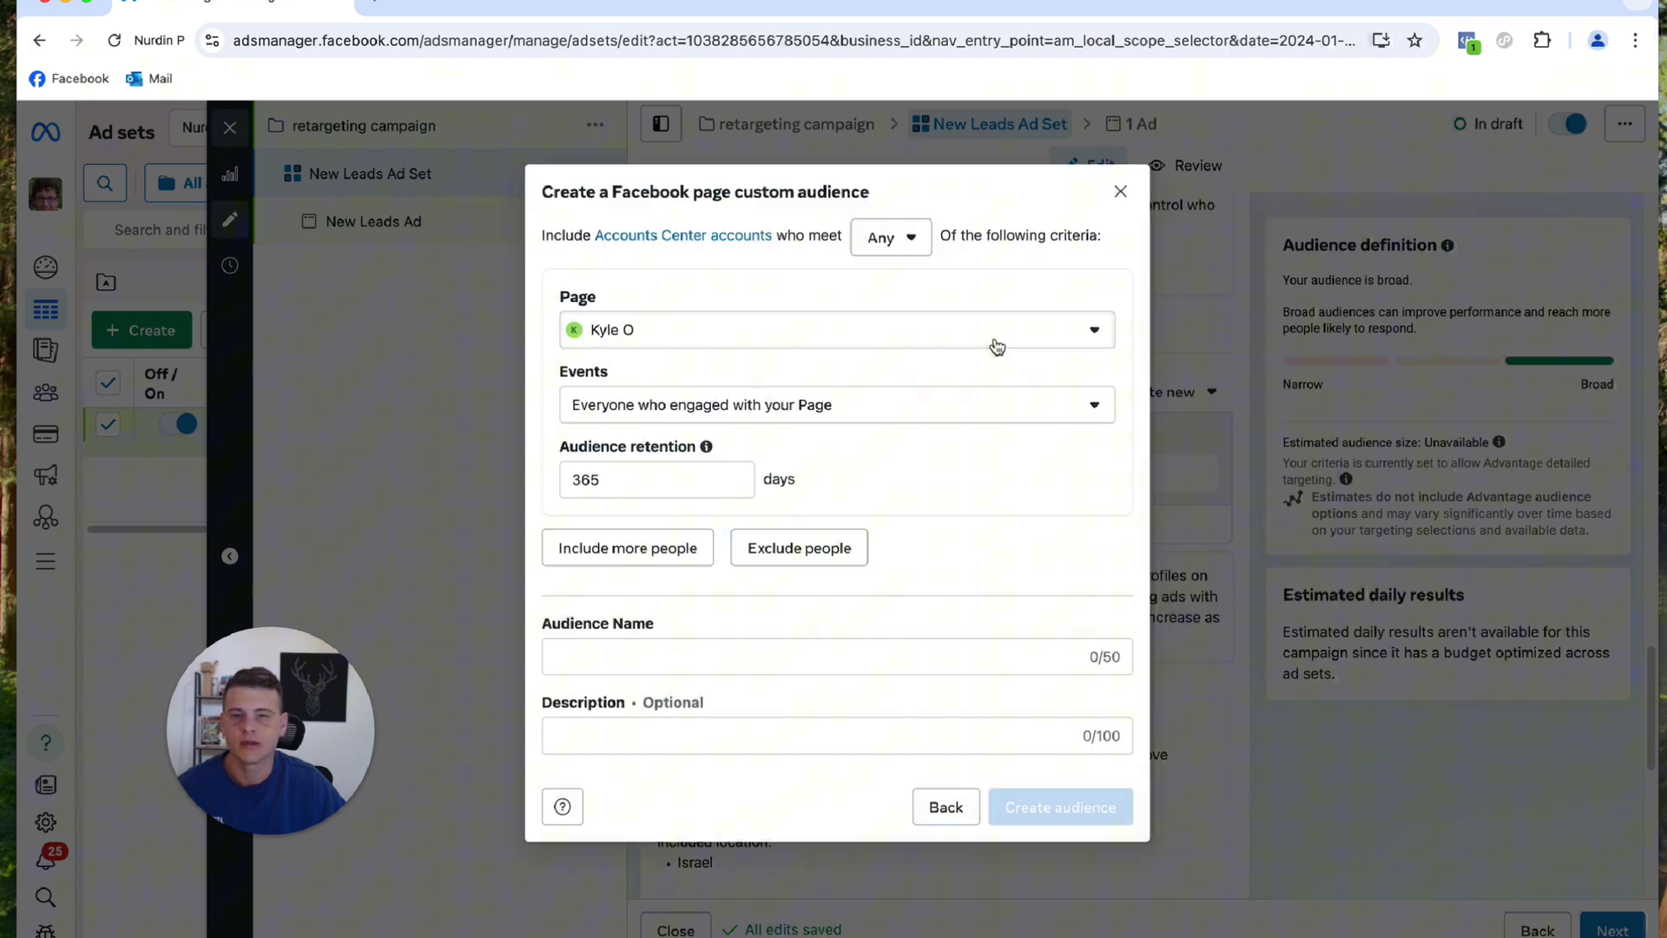
left_click(996, 340)
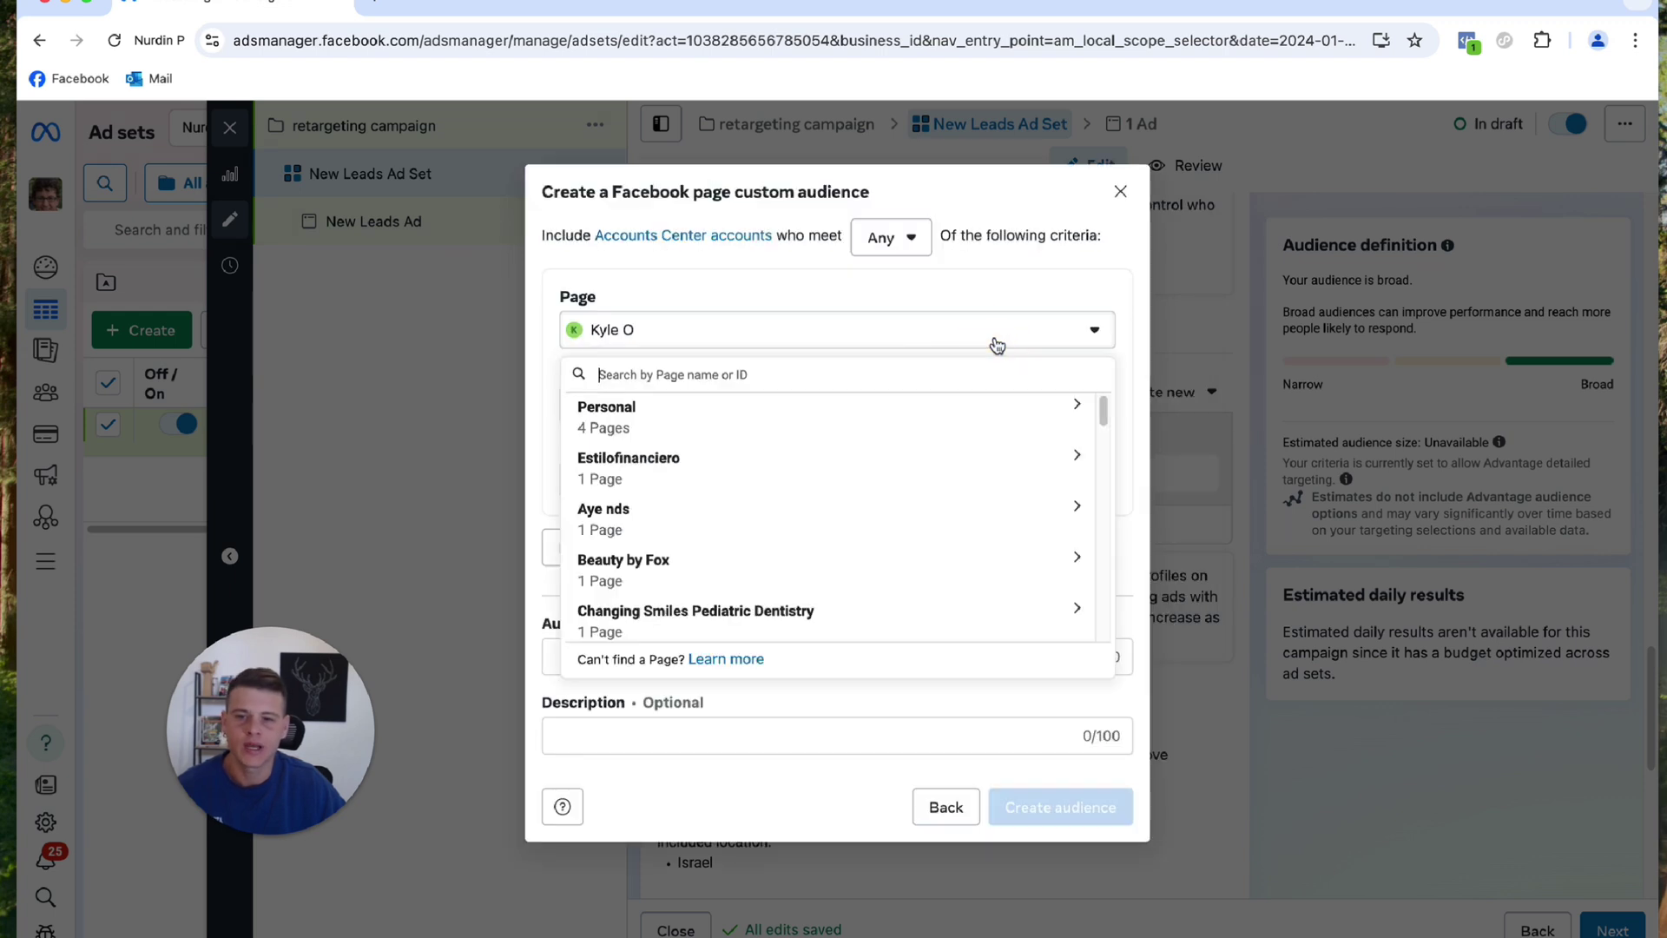
double_click(833, 425)
left_click(979, 435)
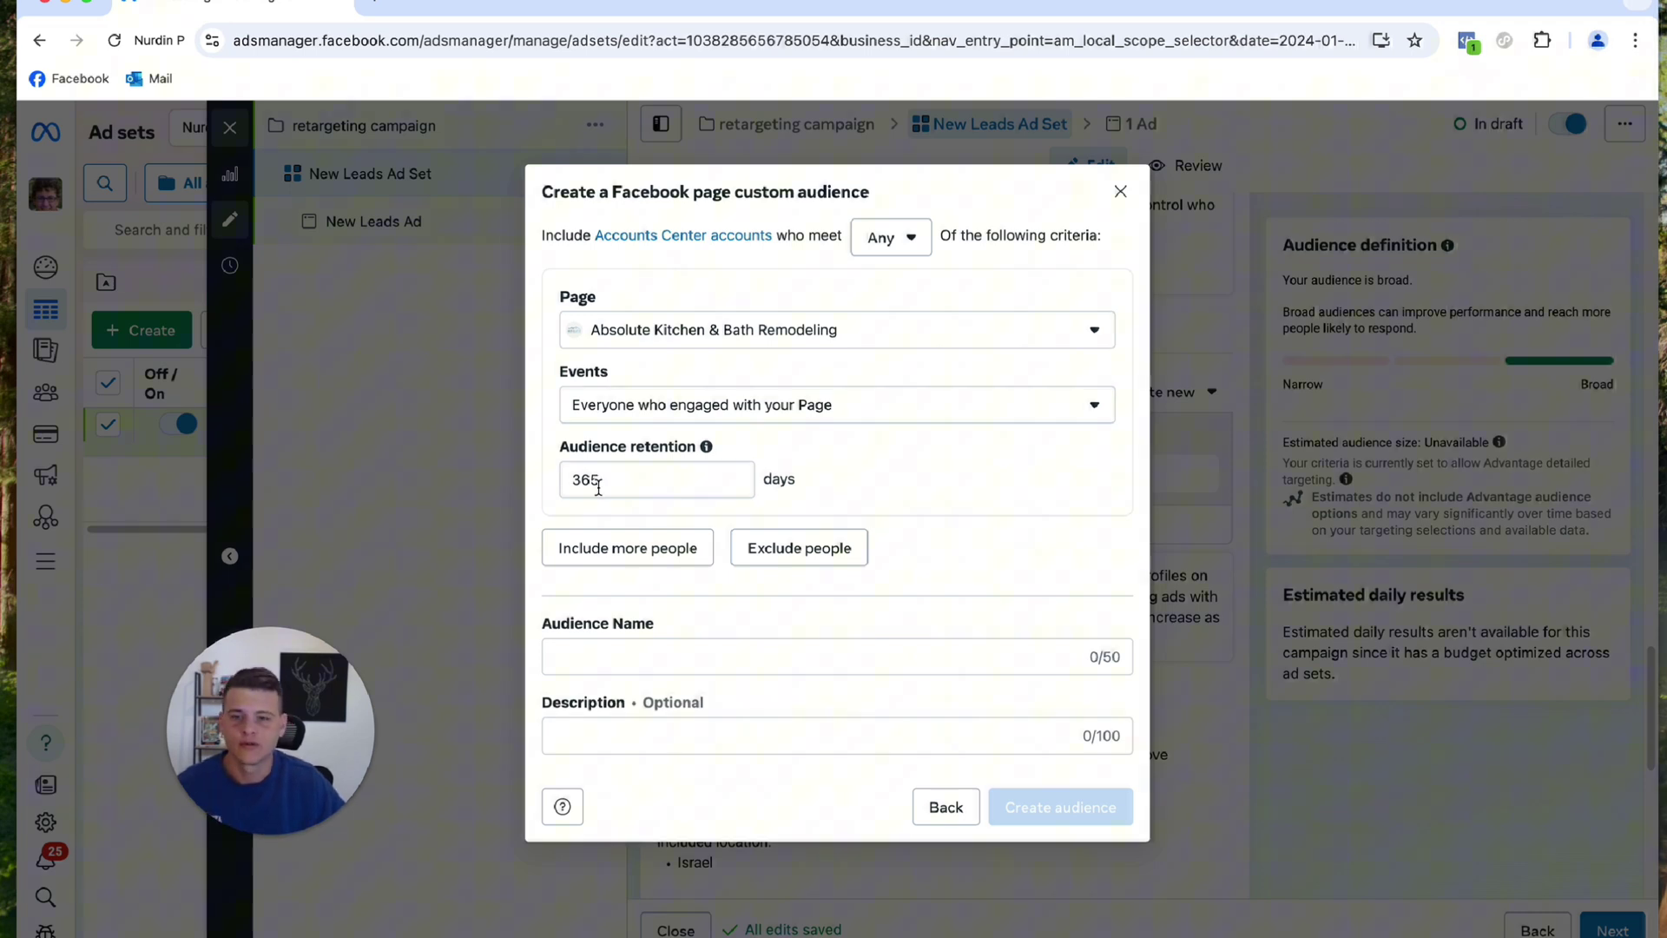
Set retention to 30 days, name it 'FB page eng - 30days' and create the audience.
left_click_drag(581, 481, 627, 479)
type("0")
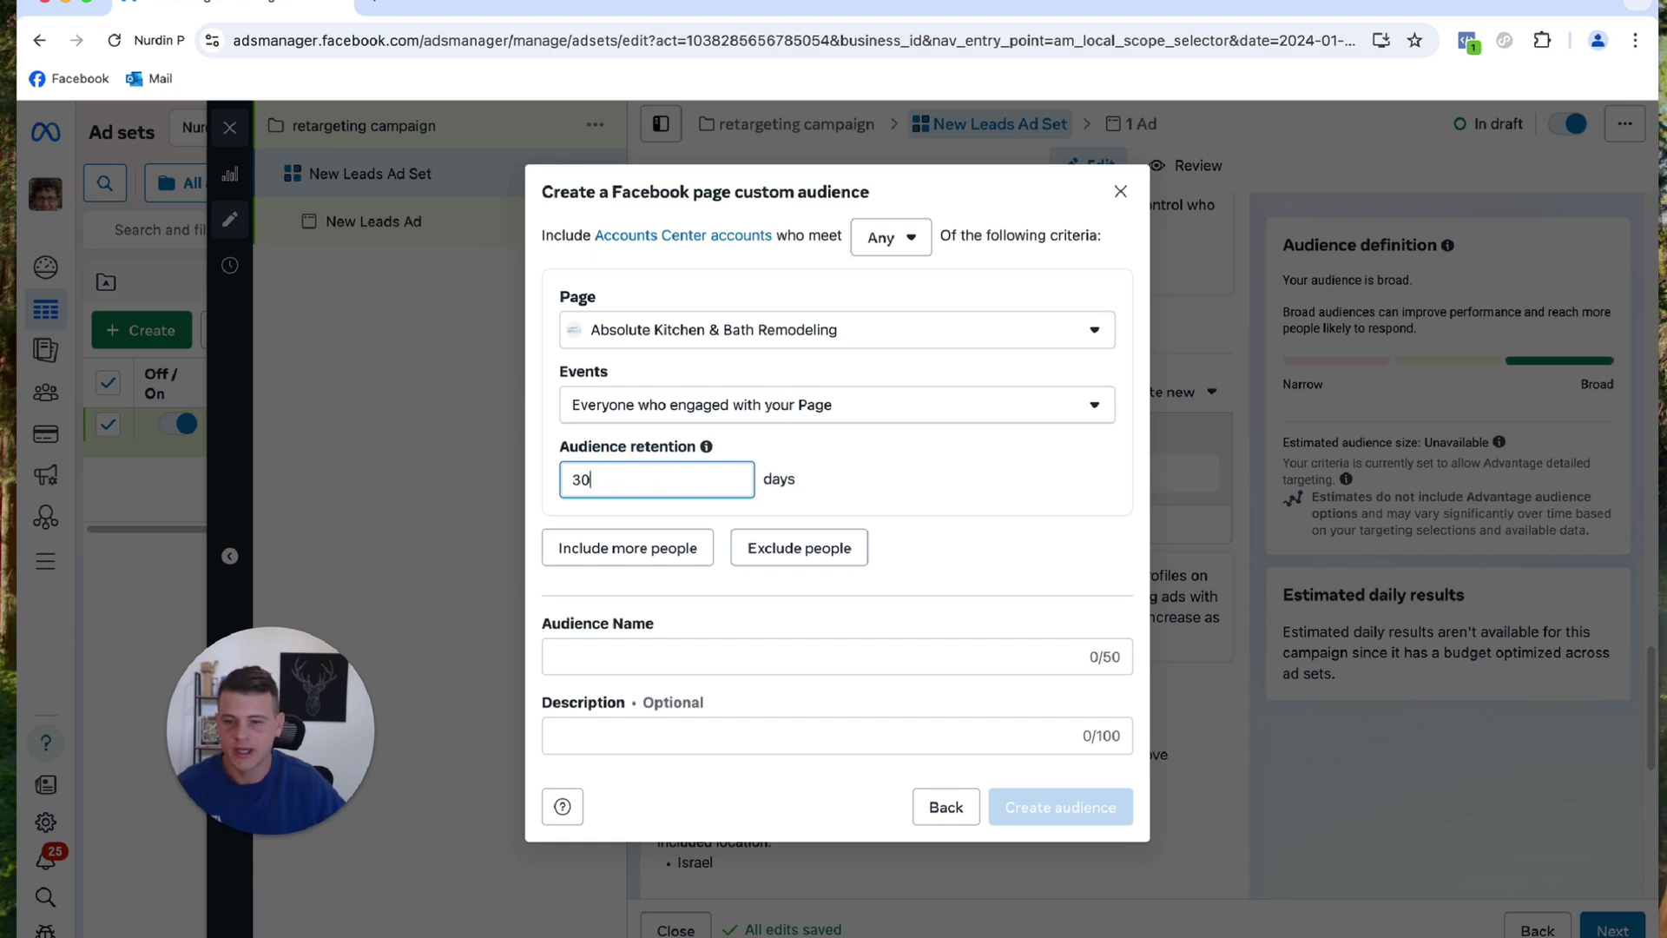
left_click(615, 658)
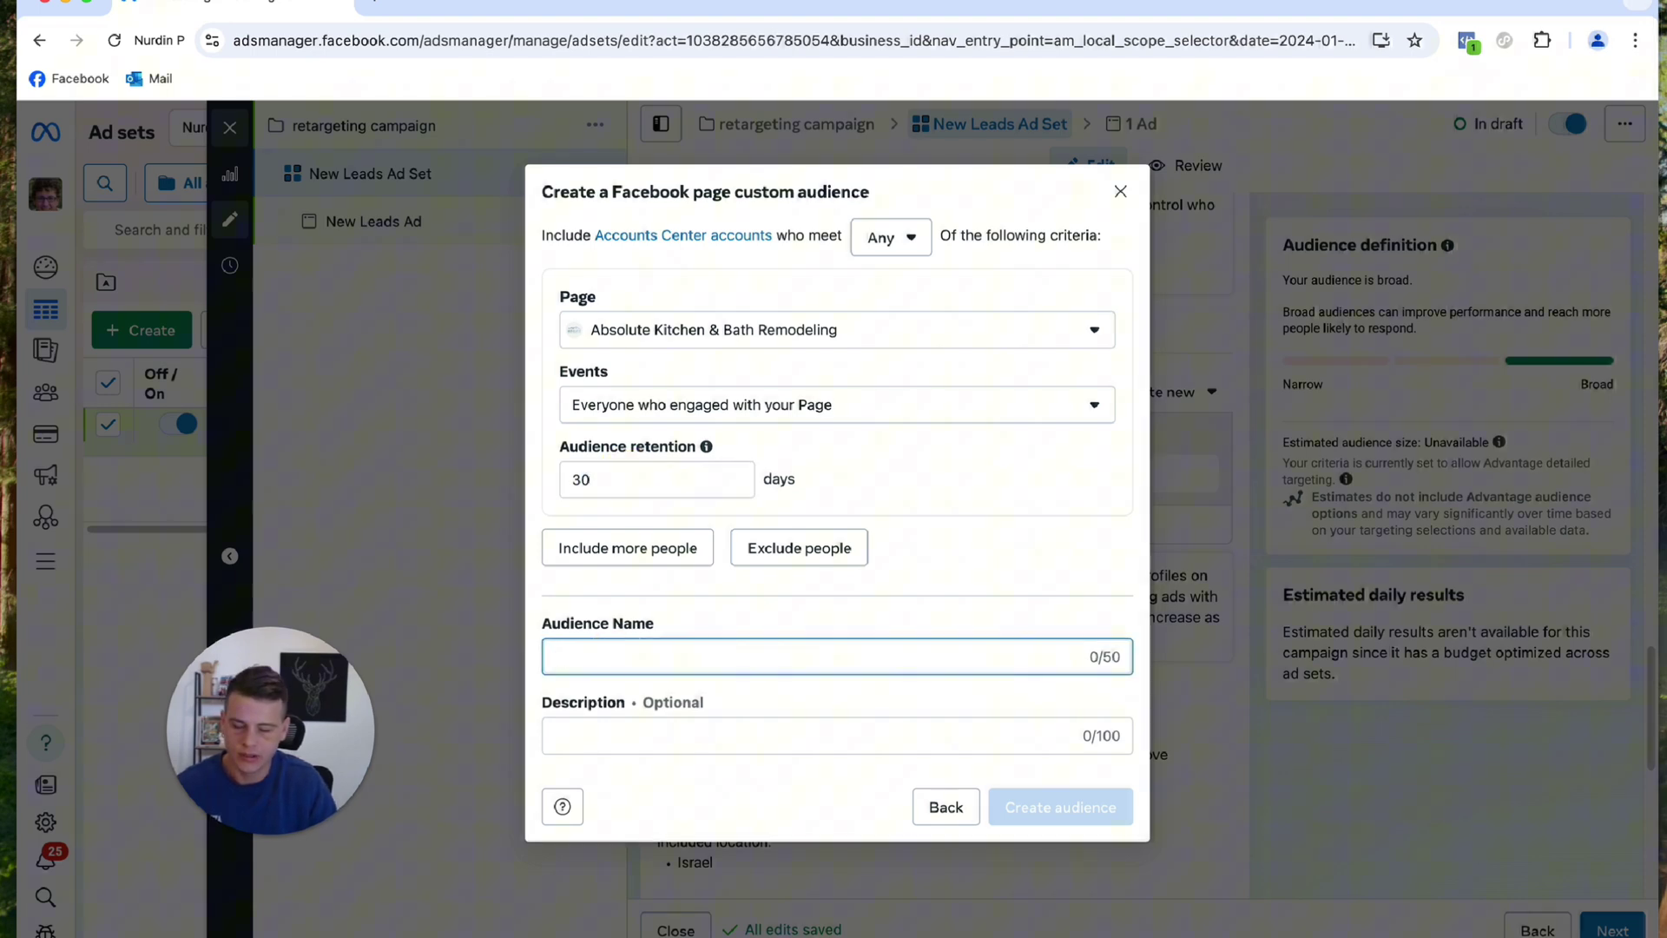
type("FB page eng - 30days")
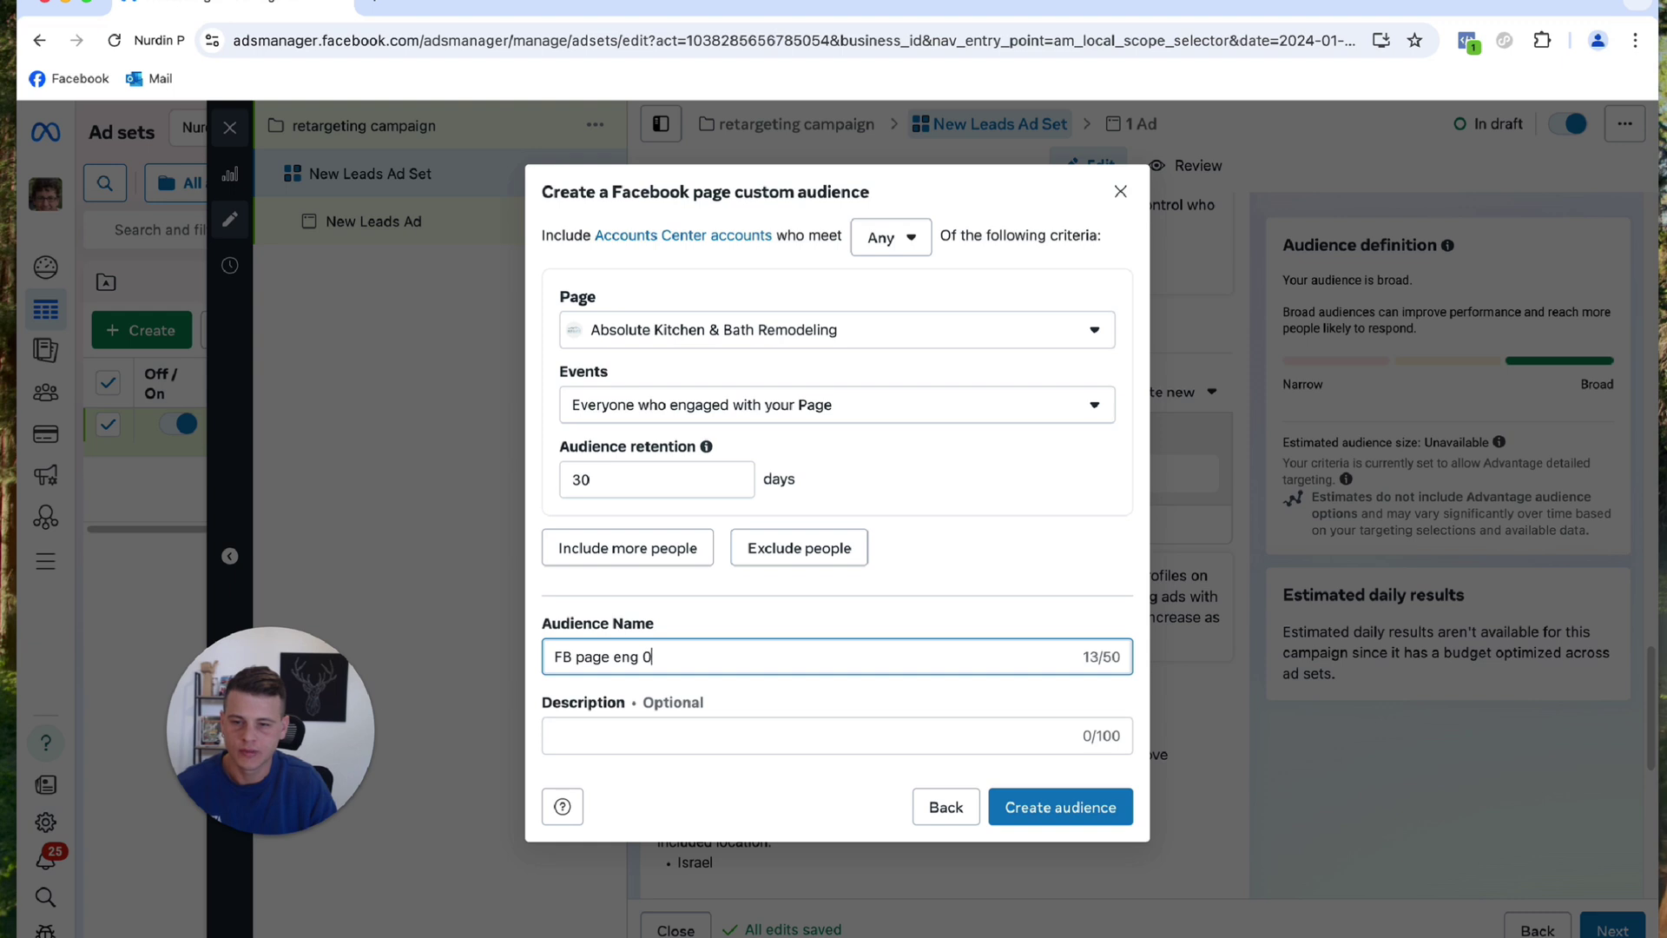
left_click(1011, 808)
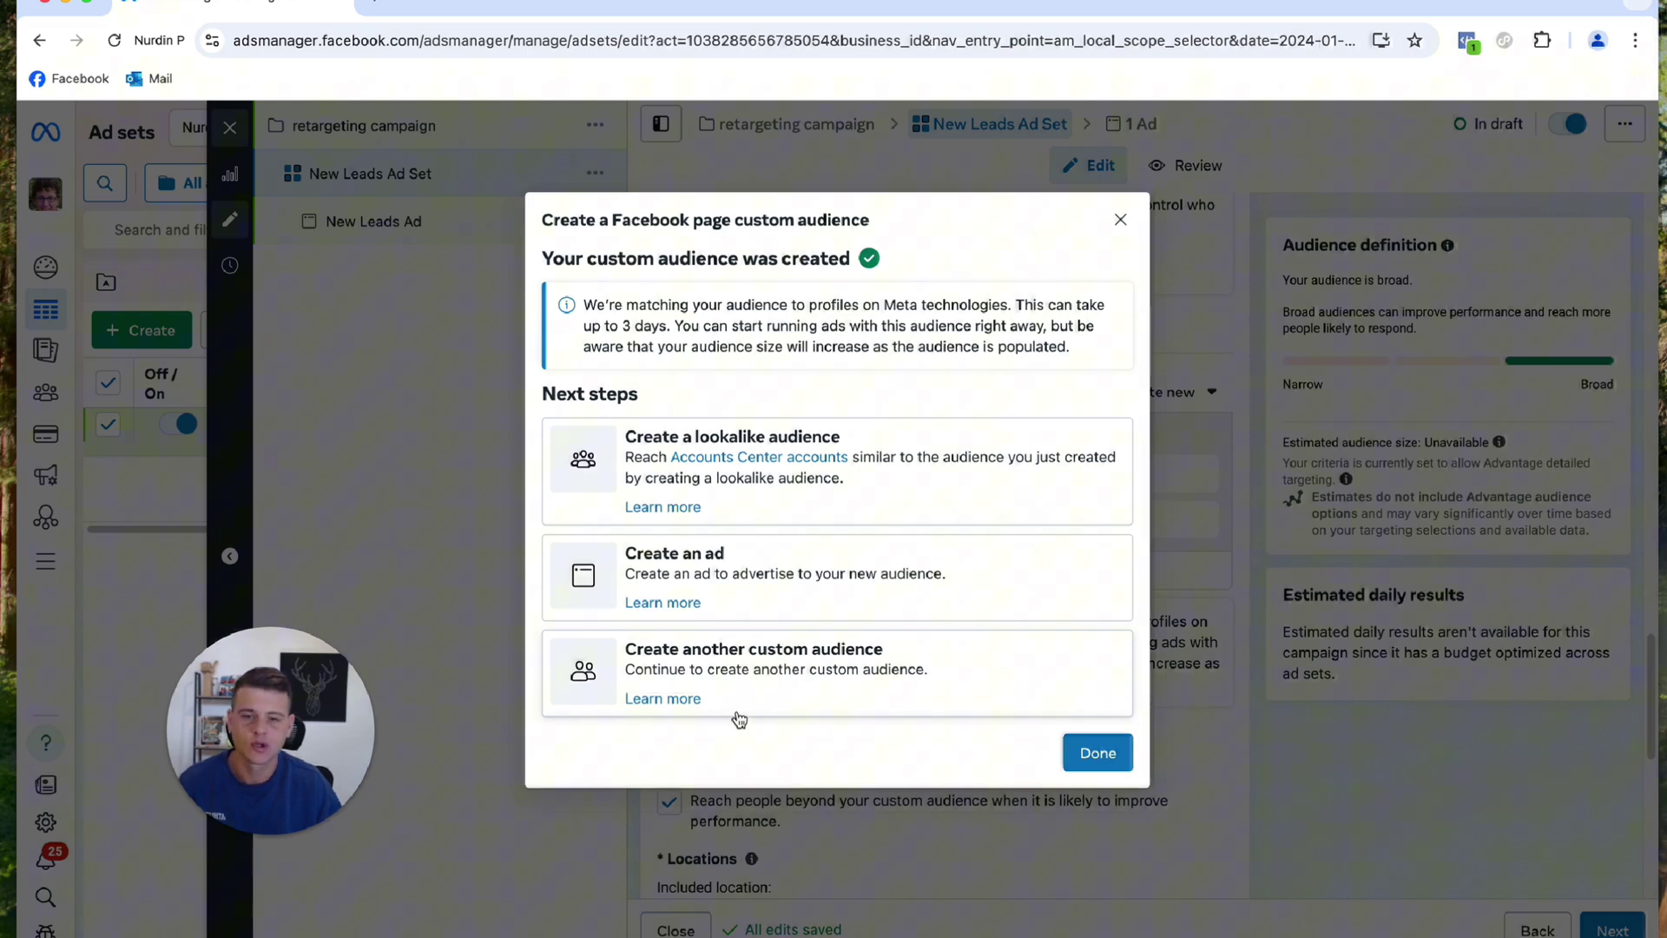
left_click(737, 712)
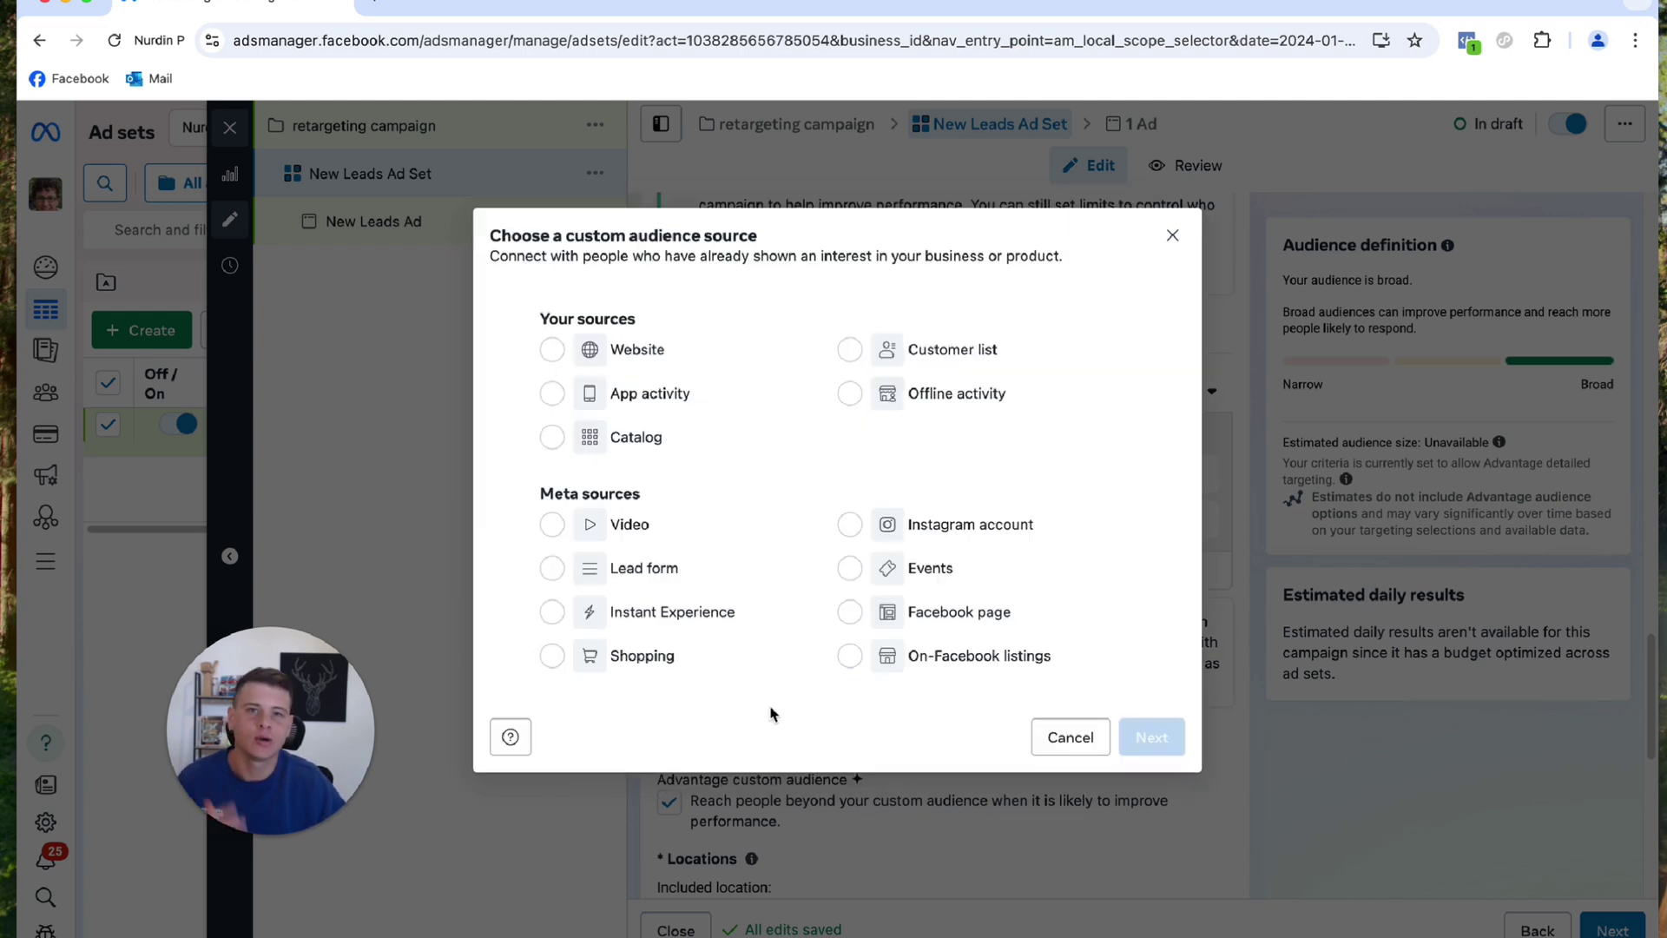